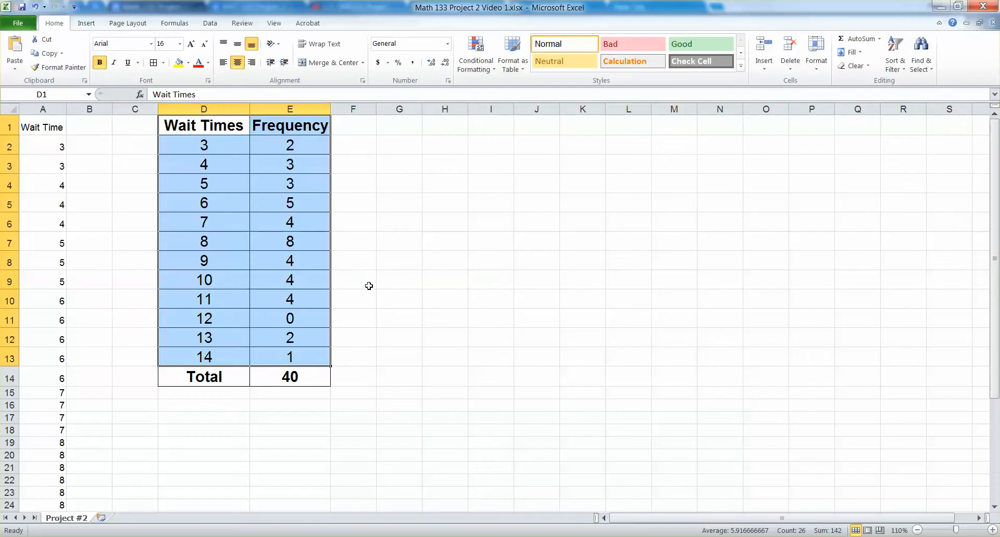
Switch to the Excel workbook and review the wait times and frequencies in the frequency distribution table.
{"action": "left_click", "coordinate": [369, 285]}
{"action": "left_click_drag", "start_coordinate": [198, 118], "coordinate": [276, 362]}
{"action": "left_click", "coordinate": [474, 223]}
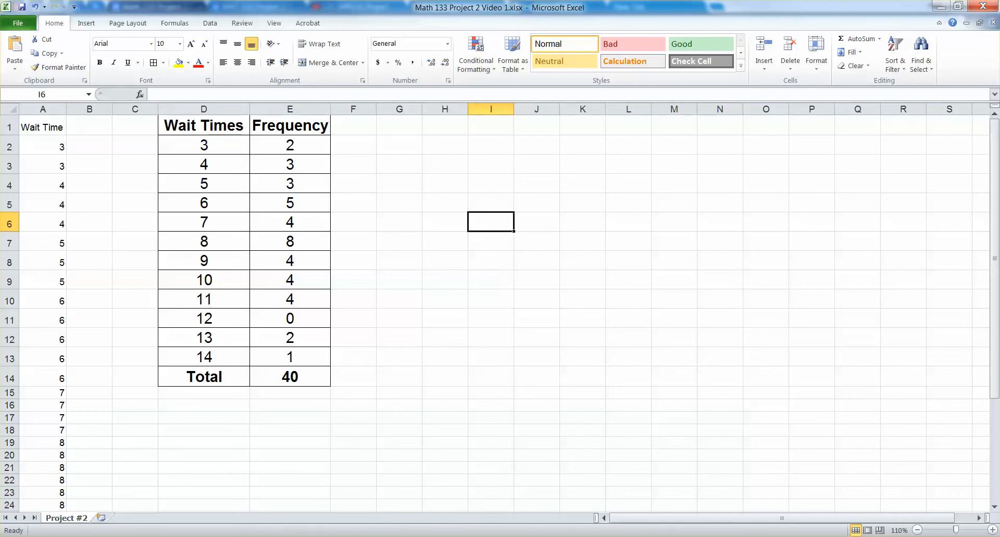
Switch to the Project 2 help document in the browser and review the Excel 2010 and Excel 2013 histogram tutorial entries.
{"action": "left_click", "coordinate": [119, 536]}
{"action": "left_click", "coordinate": [262, 5]}
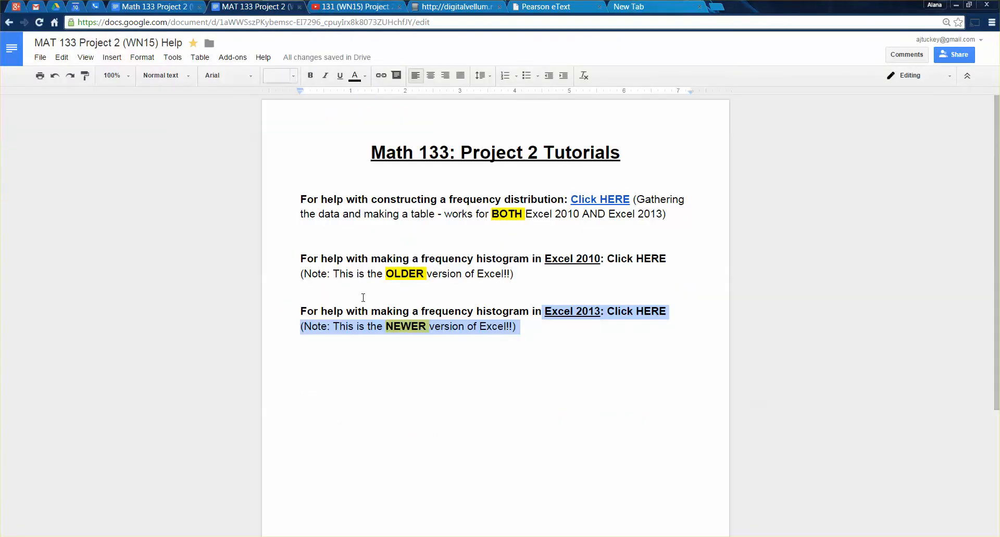
{"action": "left_click", "coordinate": [452, 327]}
{"action": "left_click_drag", "start_coordinate": [541, 268], "coordinate": [274, 260]}
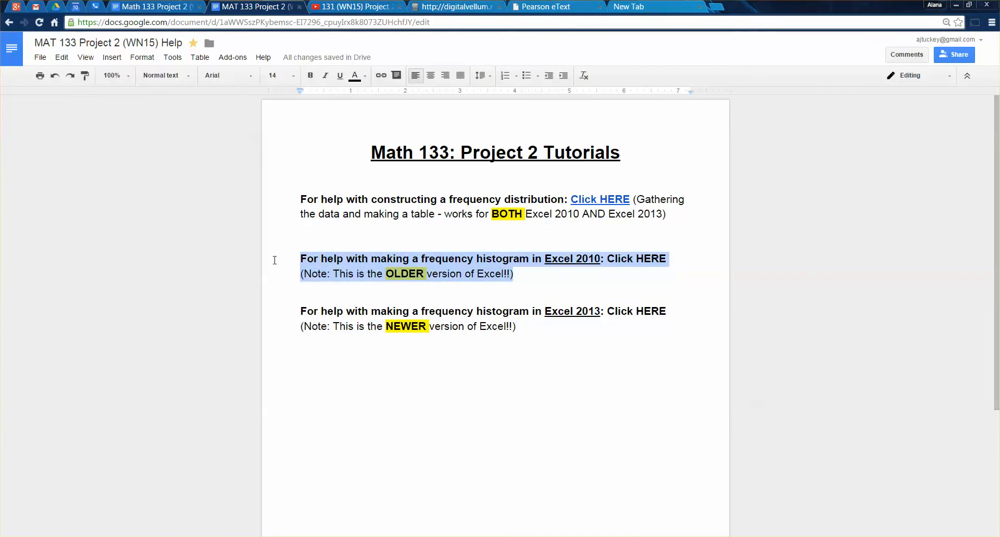
{"action": "left_click_drag", "start_coordinate": [308, 310], "coordinate": [528, 334]}
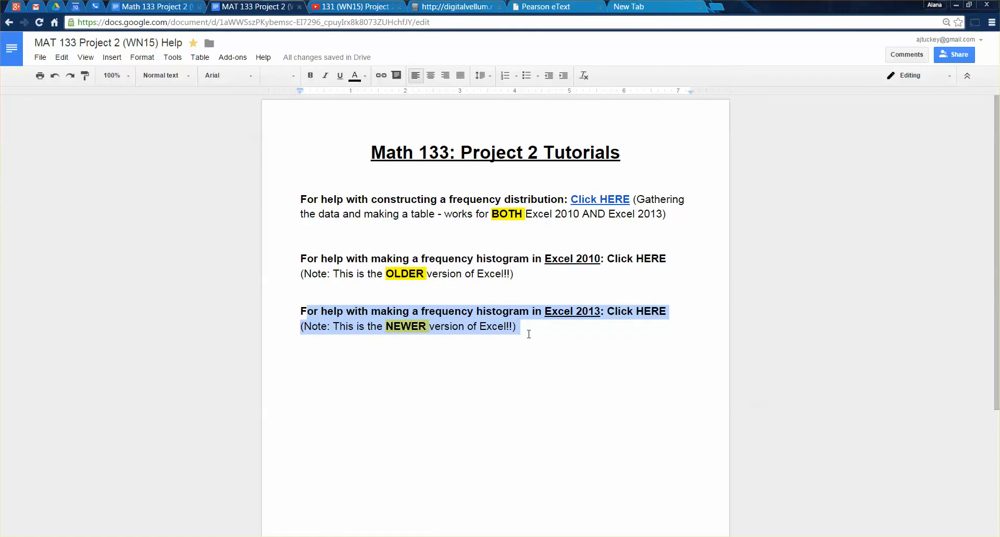
{"action": "left_click", "coordinate": [528, 333]}
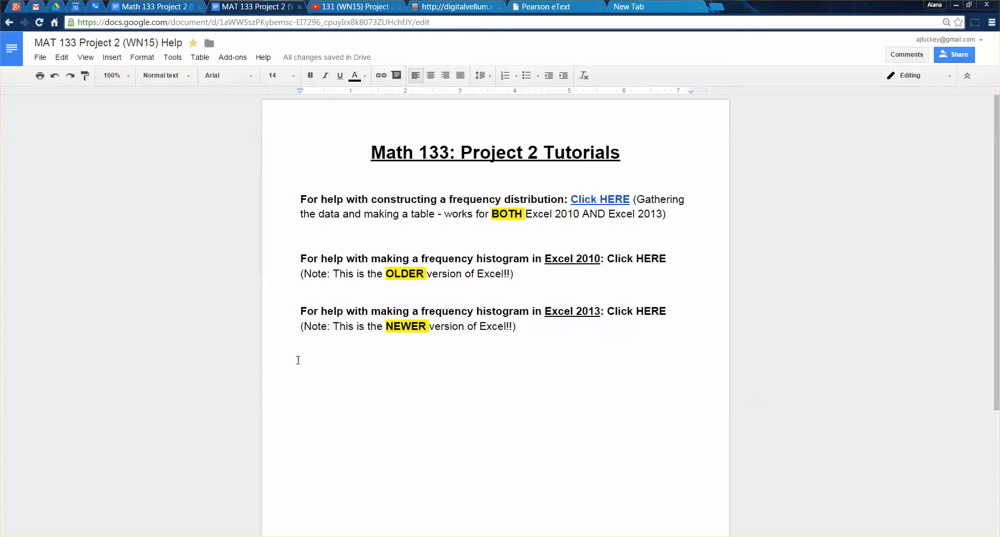
Return to the Excel workbook and look over the table of wait times and frequencies to chart.
{"action": "left_click", "coordinate": [208, 536]}
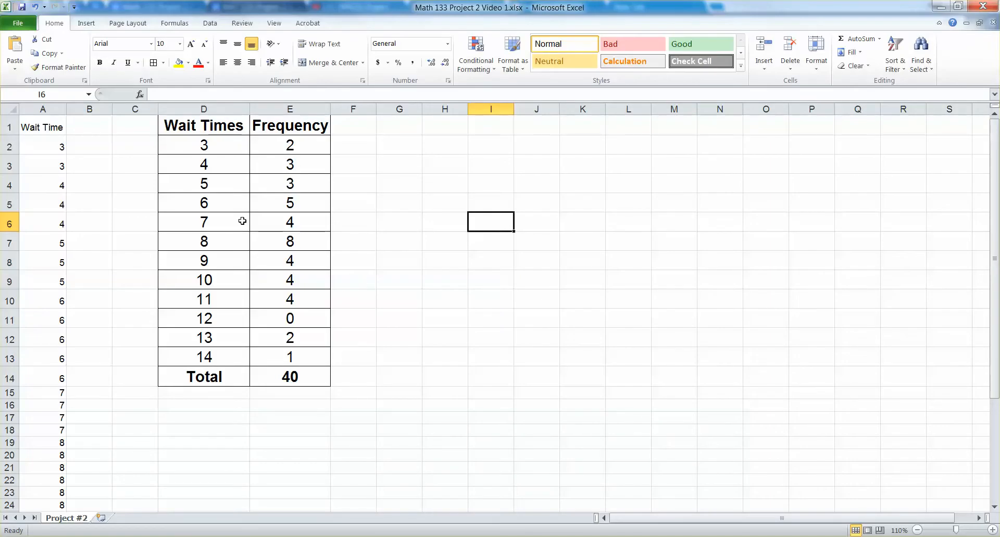
{"action": "left_click_drag", "start_coordinate": [239, 125], "coordinate": [267, 278]}
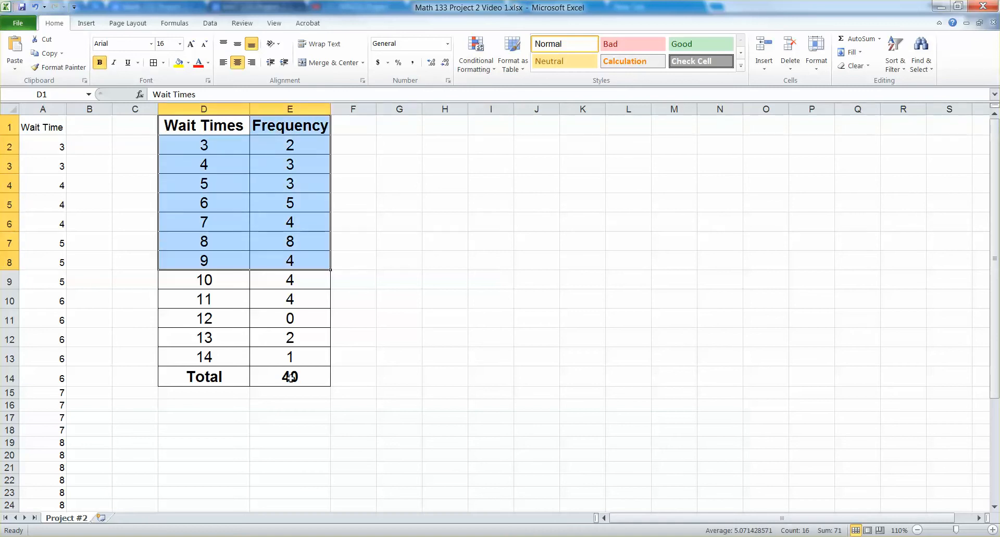
{"action": "left_click", "coordinate": [291, 354]}
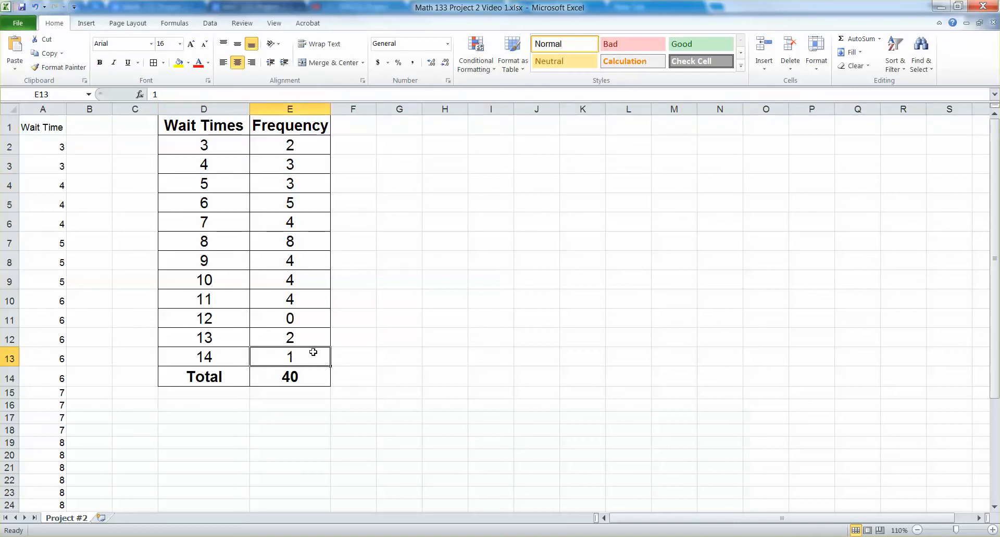
{"action": "left_click", "coordinate": [383, 340]}
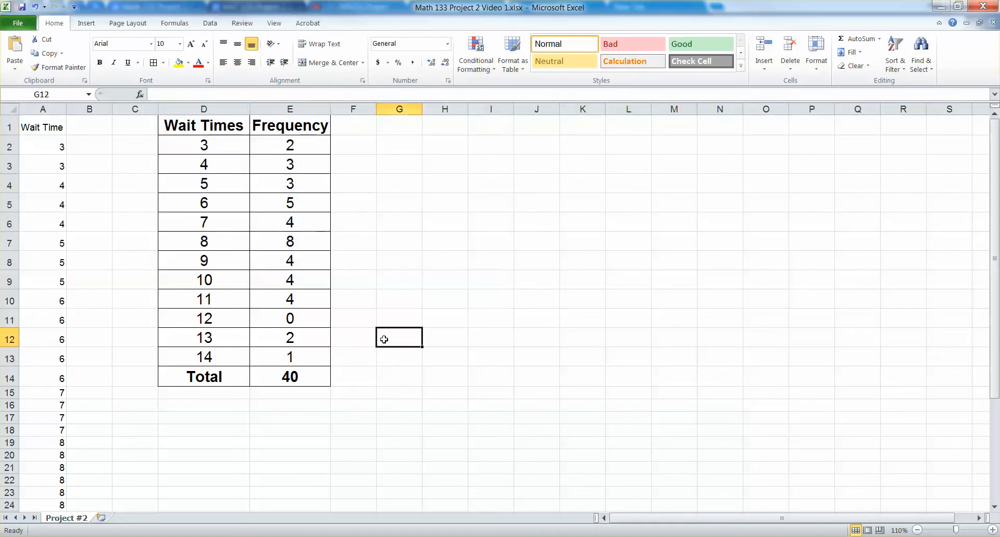
Insert a 2-D clustered column chart from the Frequency column, including its header but excluding the total.
{"action": "left_click_drag", "start_coordinate": [307, 357], "coordinate": [300, 130]}
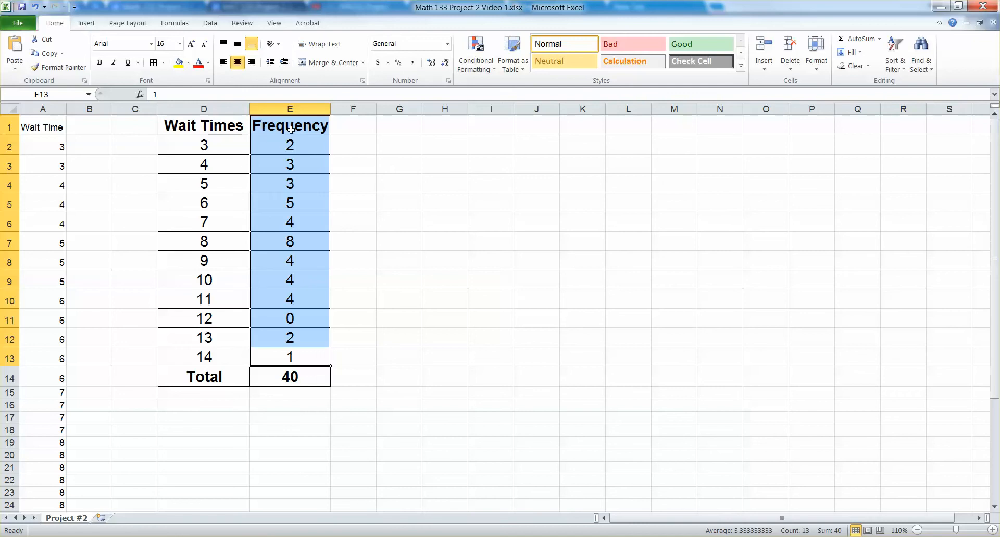
{"action": "left_click", "coordinate": [87, 23]}
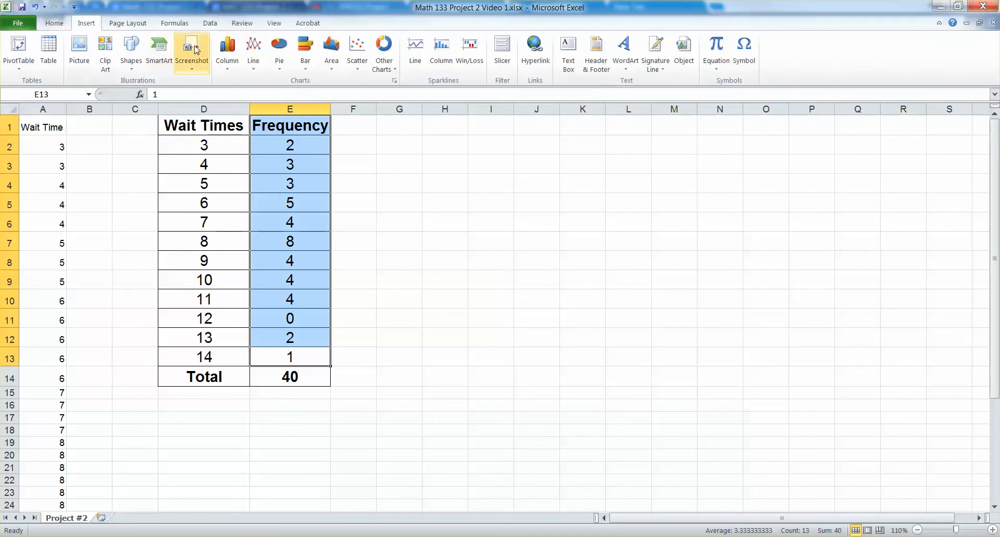
{"action": "left_click", "coordinate": [228, 50]}
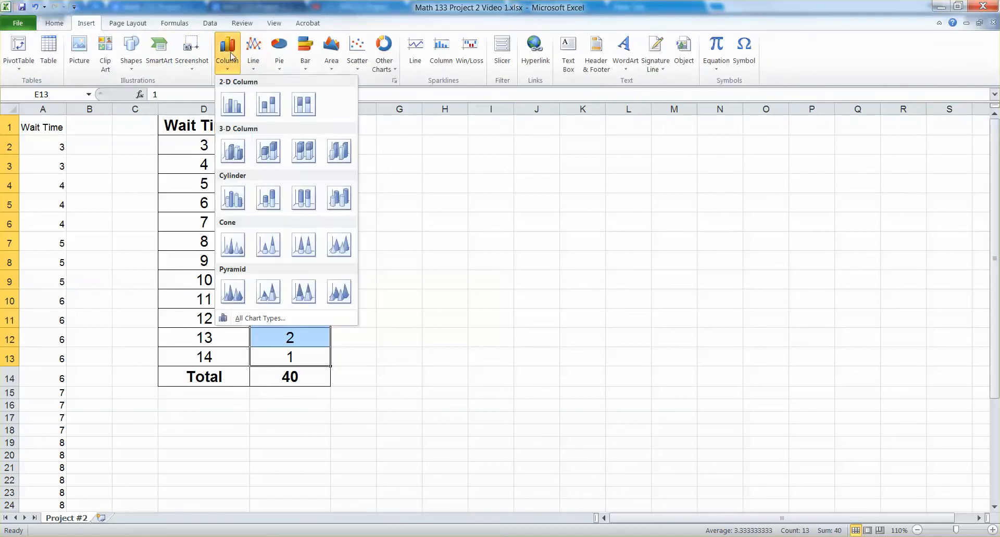
{"action": "left_click", "coordinate": [233, 101]}
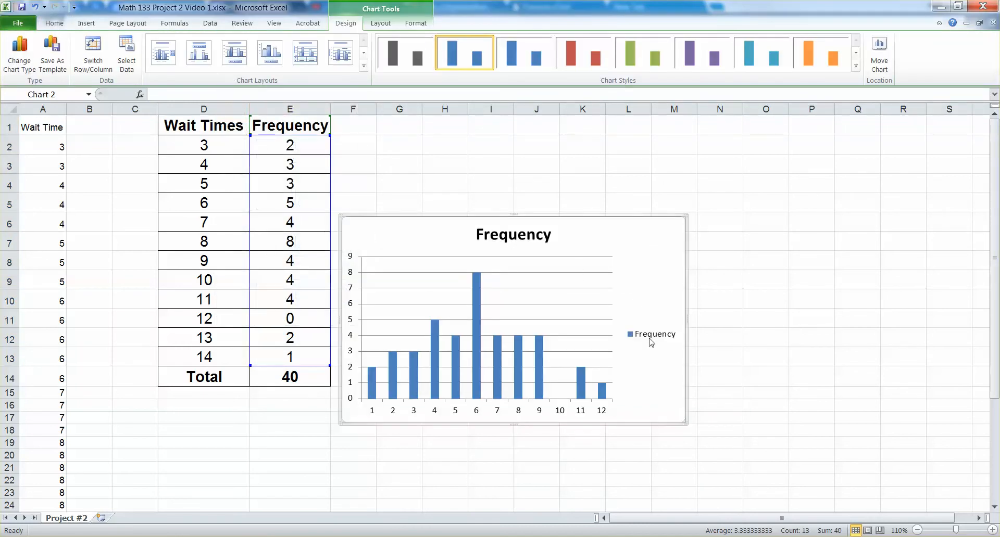
Move the column chart up beside the top of the frequency table and delete its legend.
{"action": "left_click_drag", "start_coordinate": [638, 273], "coordinate": [668, 193]}
{"action": "left_click", "coordinate": [685, 258]}
{"action": "key", "text": "Delete"}
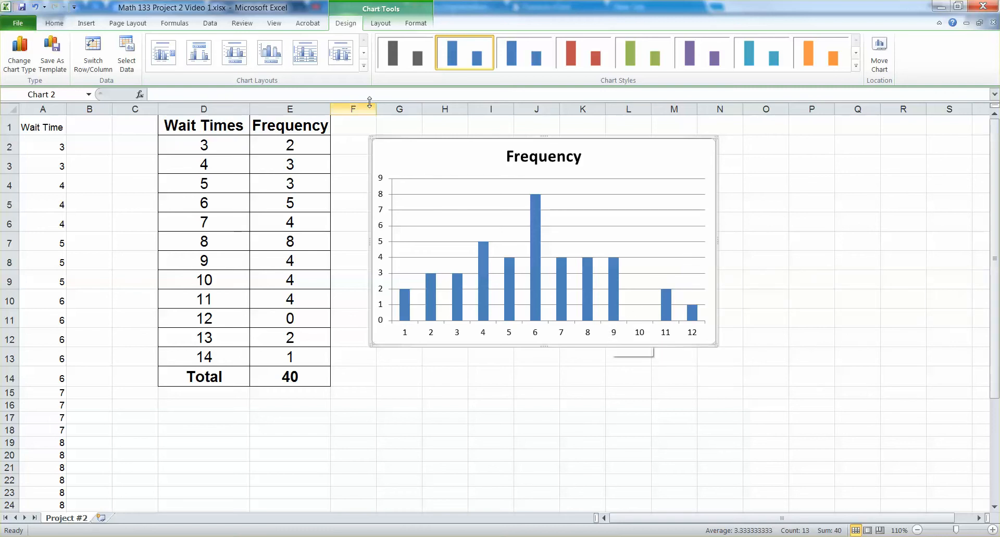
Add a primary horizontal axis title below the axis of the frequency chart.
{"action": "left_click", "coordinate": [381, 23]}
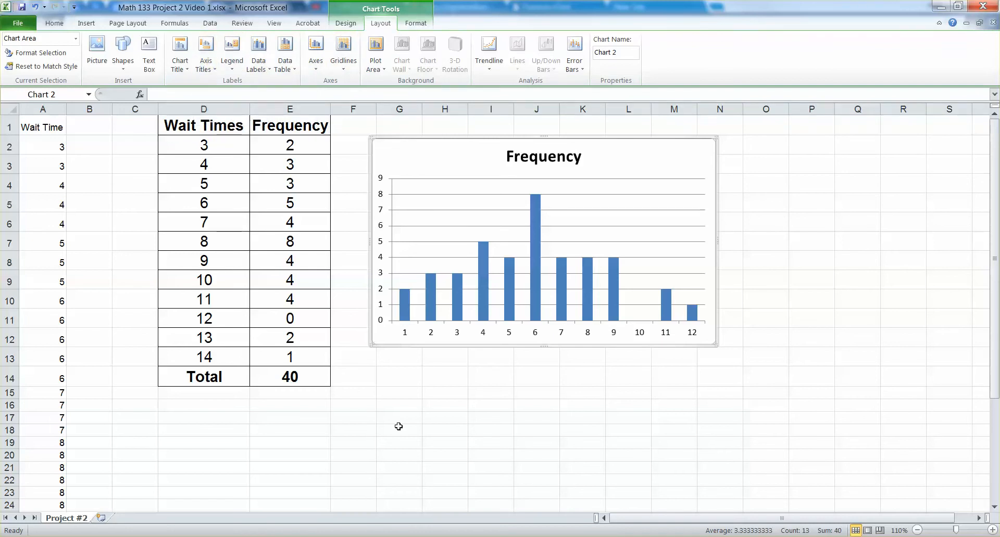
{"action": "left_click", "coordinate": [397, 392]}
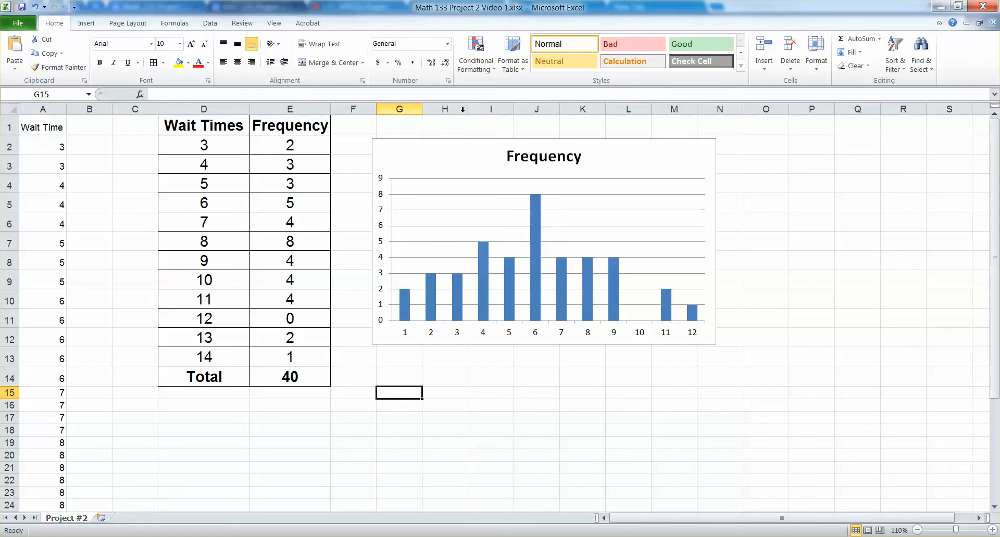
{"action": "left_click", "coordinate": [408, 152]}
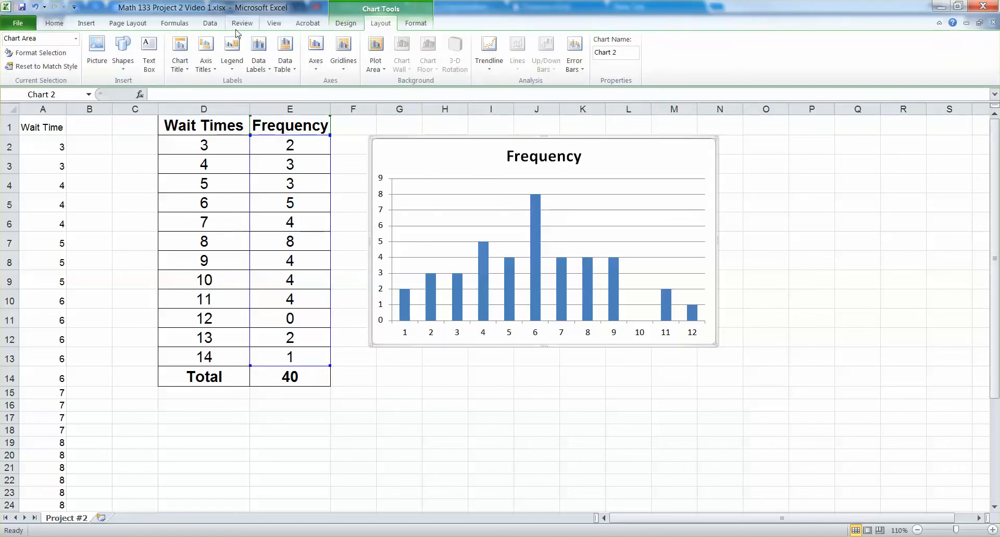
{"action": "left_click", "coordinate": [205, 66]}
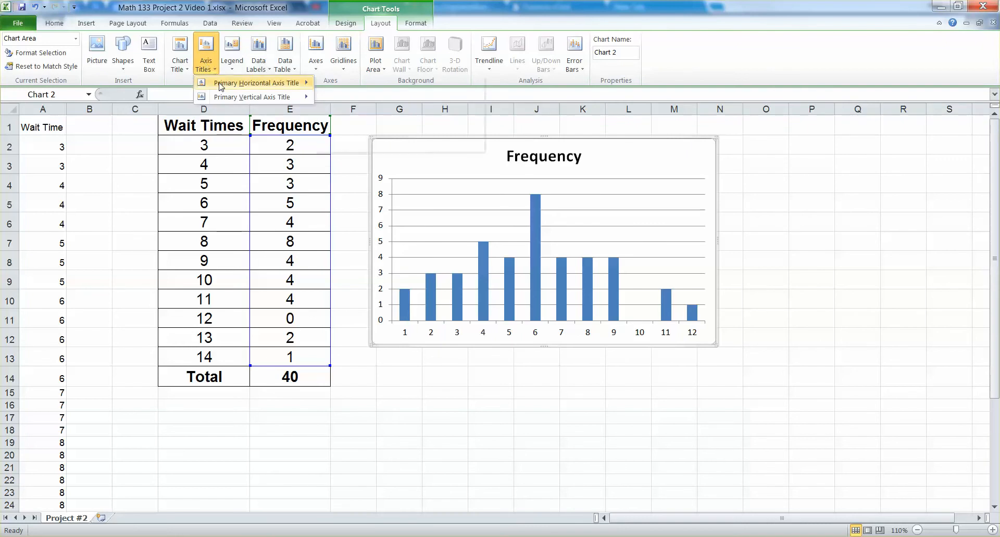
{"action": "mouse_move", "coordinate": [241, 84]}
{"action": "left_click", "coordinate": [374, 118]}
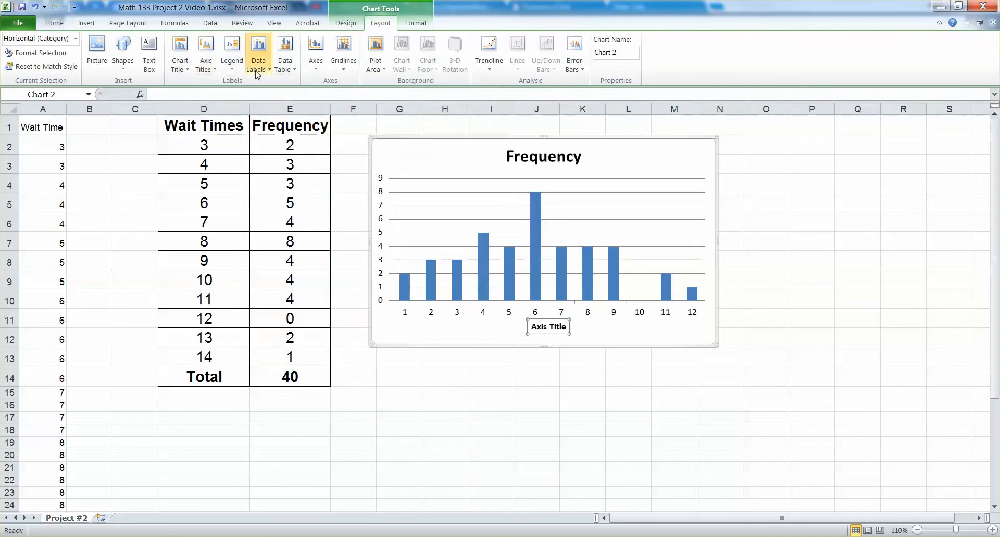
Add a rotated primary vertical axis title to the chart and set its text to "Frequency".
{"action": "left_click", "coordinate": [205, 58]}
{"action": "mouse_move", "coordinate": [233, 99]}
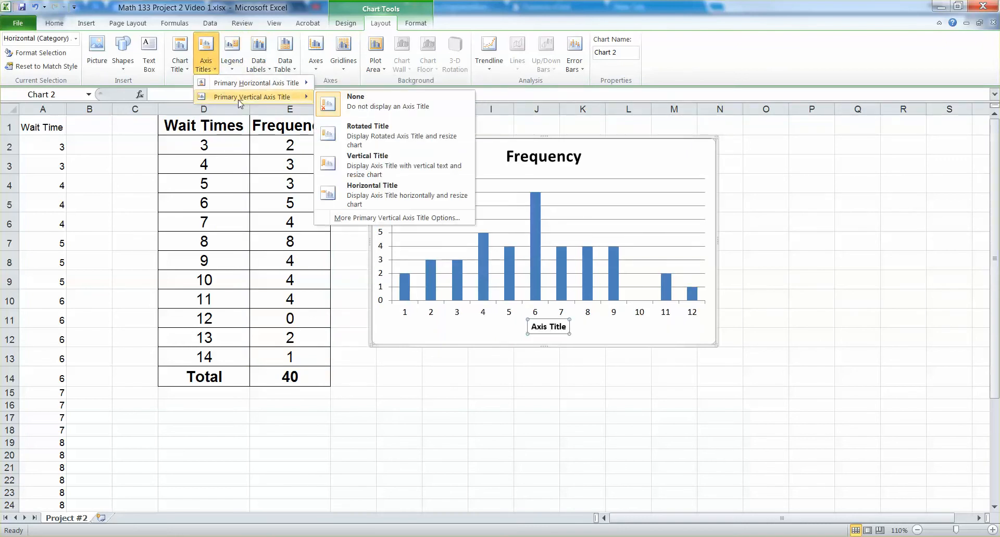
{"action": "left_click", "coordinate": [370, 136]}
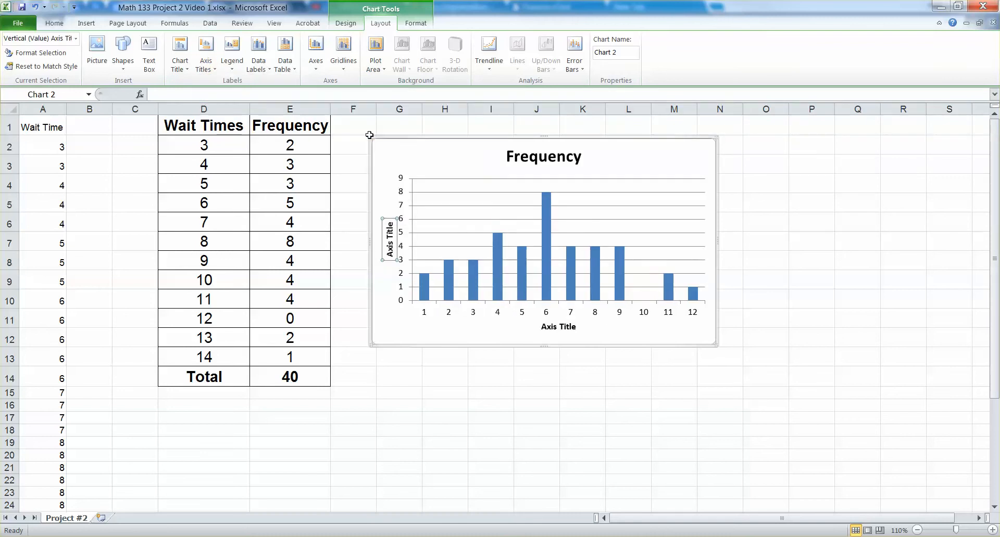
{"action": "double_click", "coordinate": [391, 235]}
{"action": "key", "text": "BackSpace"}
{"action": "key", "text": "BackSpace"}
{"action": "key", "text": "BackSpace"}
{"action": "key", "text": "BackSpace"}
{"action": "key", "text": "BackSpace"}
{"action": "key", "text": "BackSpace"}
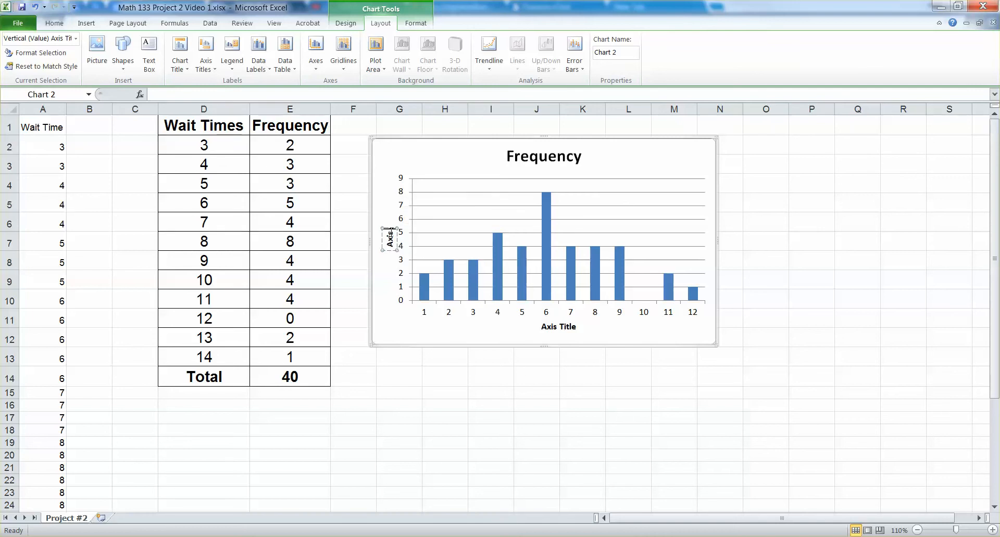
{"action": "type", "text": "Frequency"}
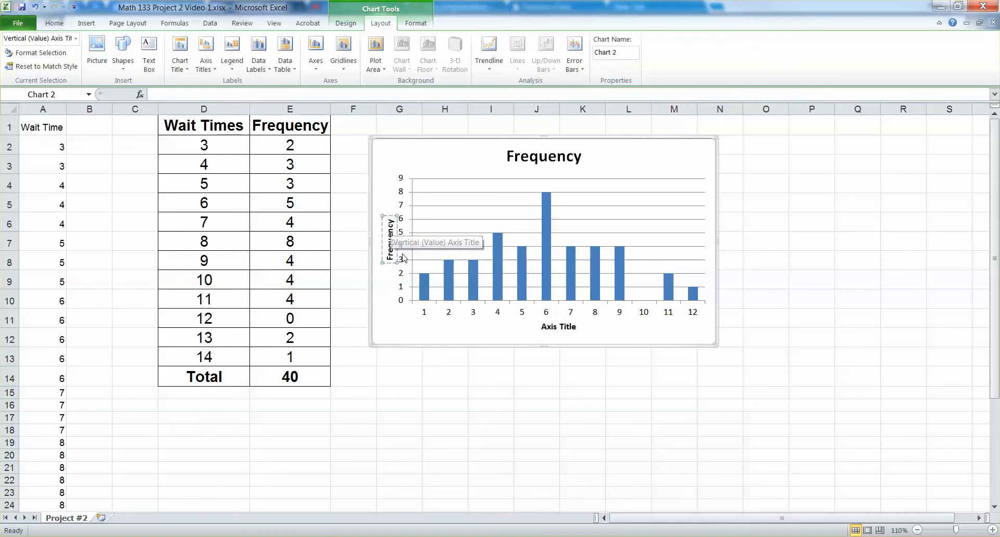
Replace the placeholder text of the chart's horizontal axis title with "Wait Times".
{"action": "left_click", "coordinate": [523, 332]}
{"action": "left_click", "coordinate": [558, 326]}
{"action": "double_click", "coordinate": [559, 326]}
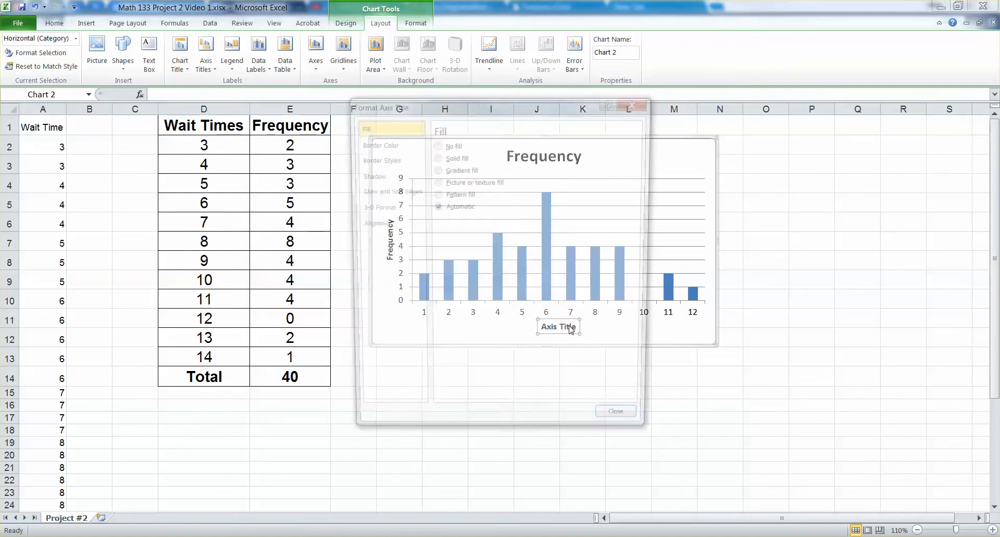
{"action": "left_click", "coordinate": [623, 428]}
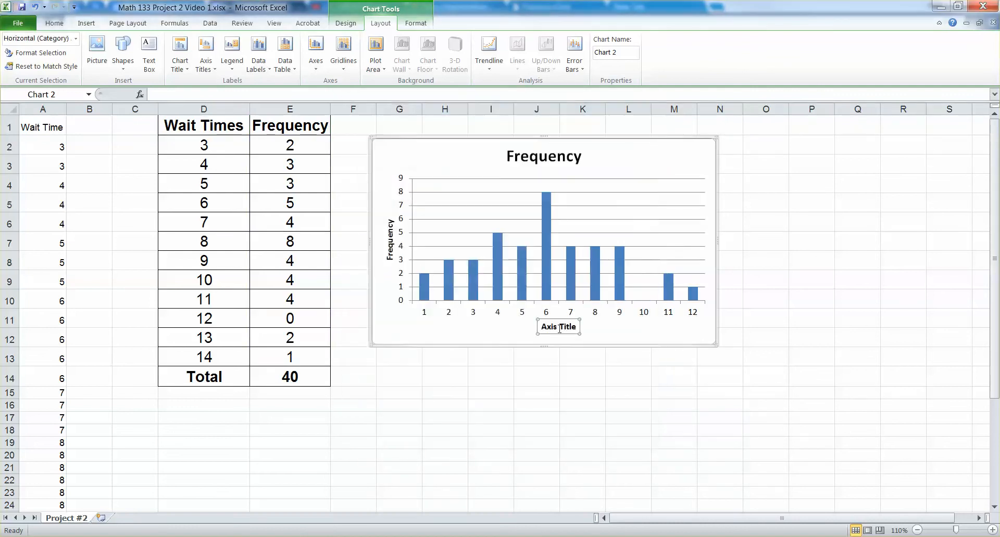
{"action": "left_click_drag", "start_coordinate": [543, 326], "coordinate": [577, 326]}
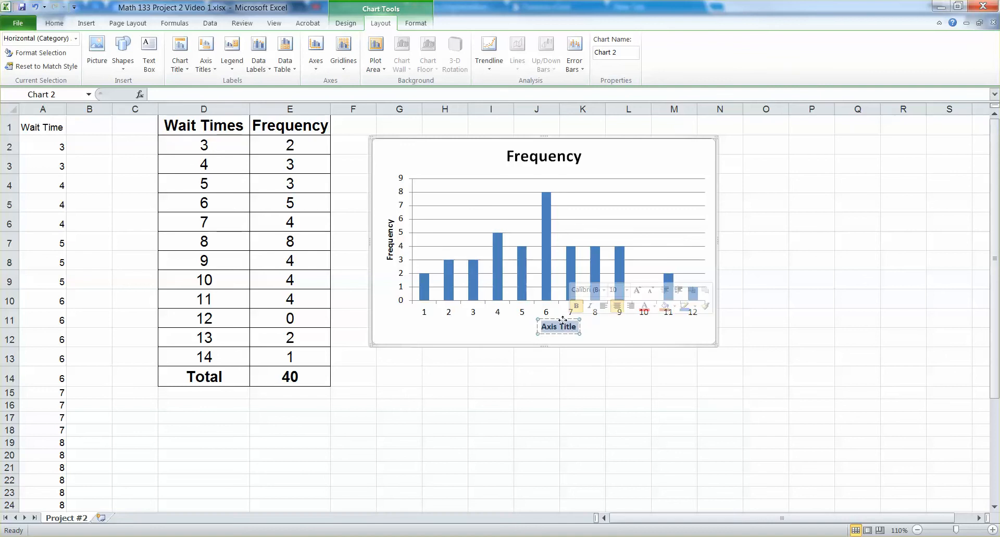
{"action": "type", "text": "Wait"}
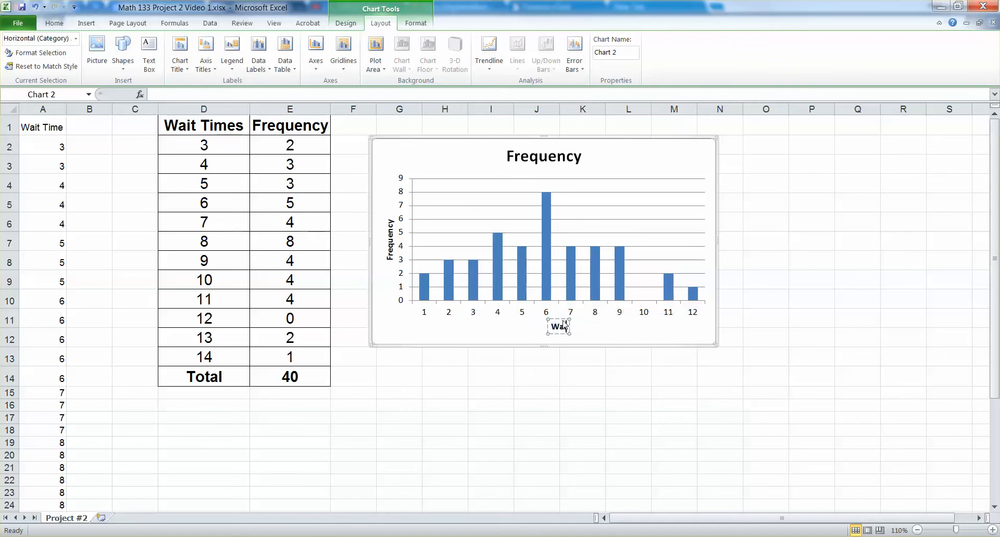
{"action": "type", "text": " Times"}
{"action": "left_click", "coordinate": [630, 164]}
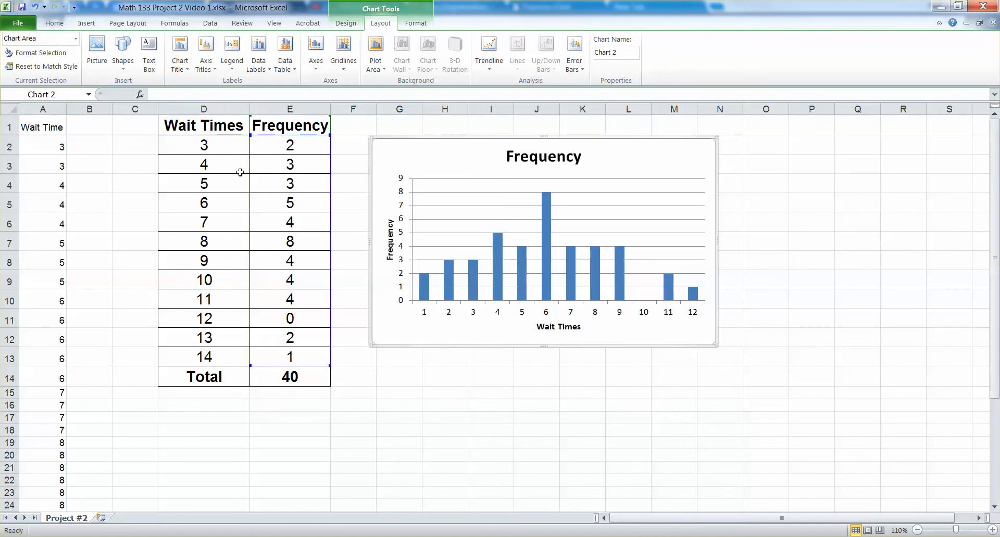
{"action": "left_click", "coordinate": [425, 315]}
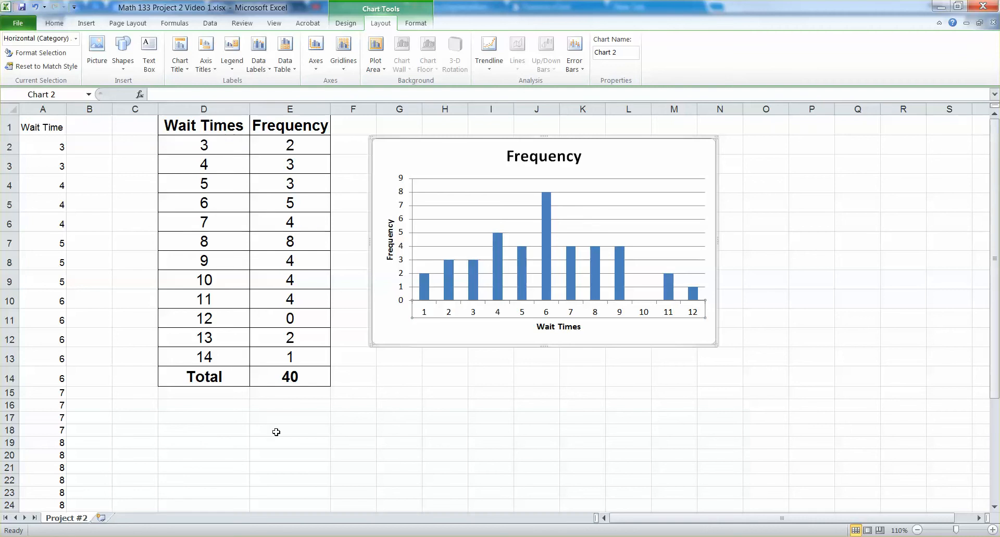
{"action": "left_click", "coordinate": [554, 326]}
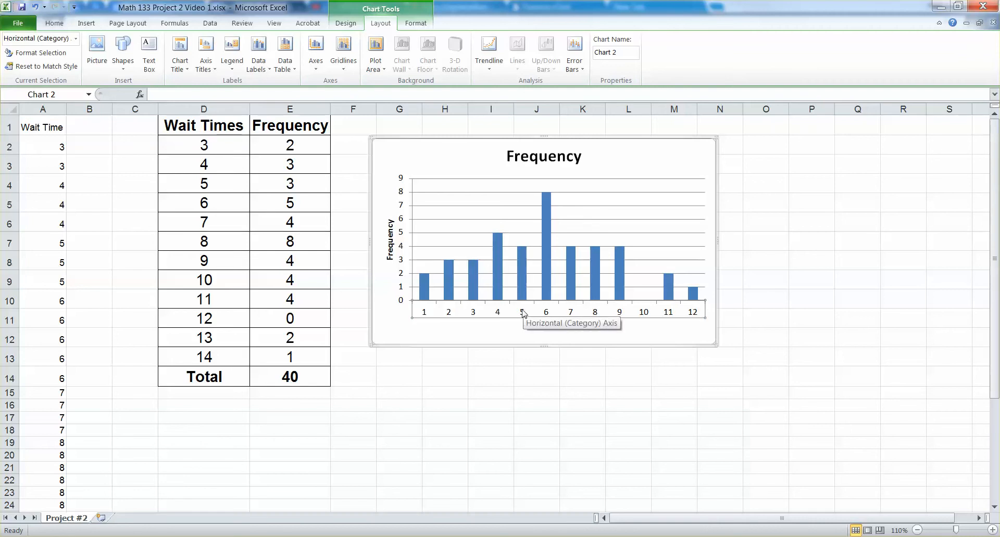
{"action": "right_click", "coordinate": [523, 312]}
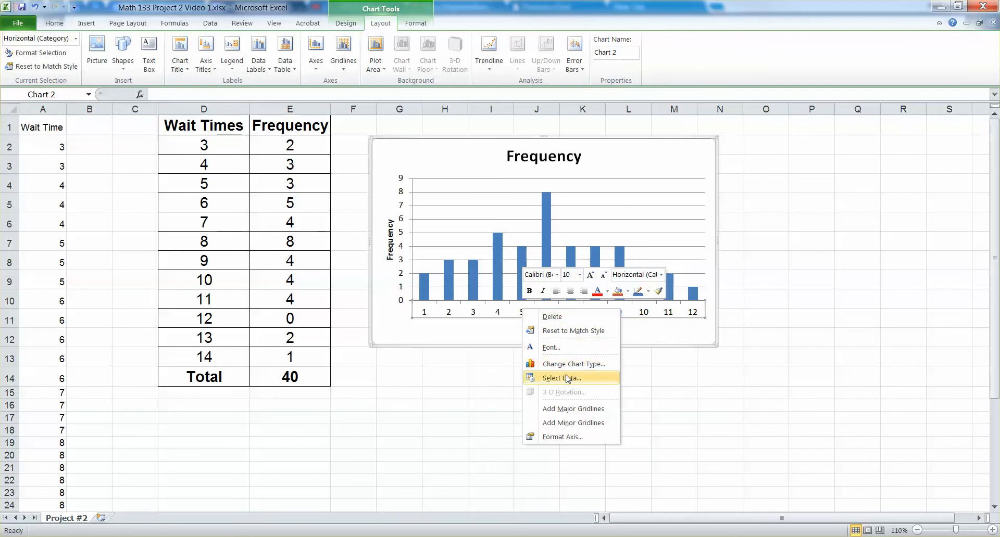
{"action": "left_click", "coordinate": [541, 438]}
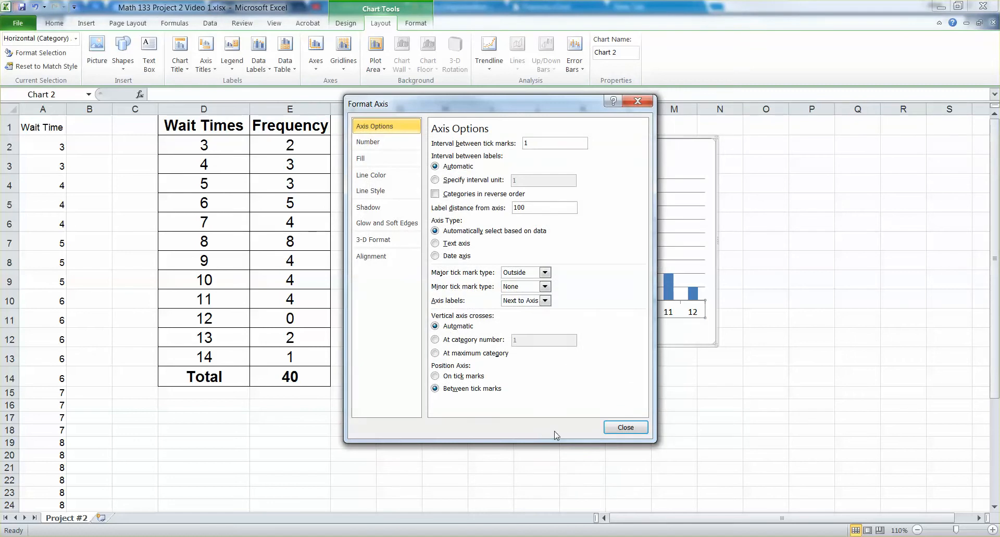
{"action": "left_click", "coordinate": [617, 429]}
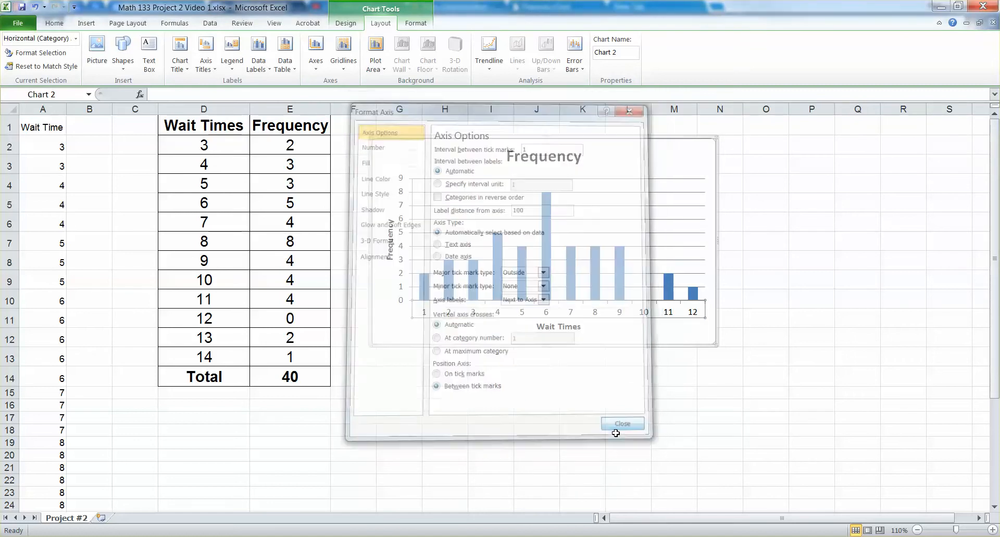
Set the chart's horizontal category axis labels to the wait times in cells D2:D13 of the frequency table.
{"action": "right_click", "coordinate": [573, 312]}
{"action": "left_click", "coordinate": [603, 377]}
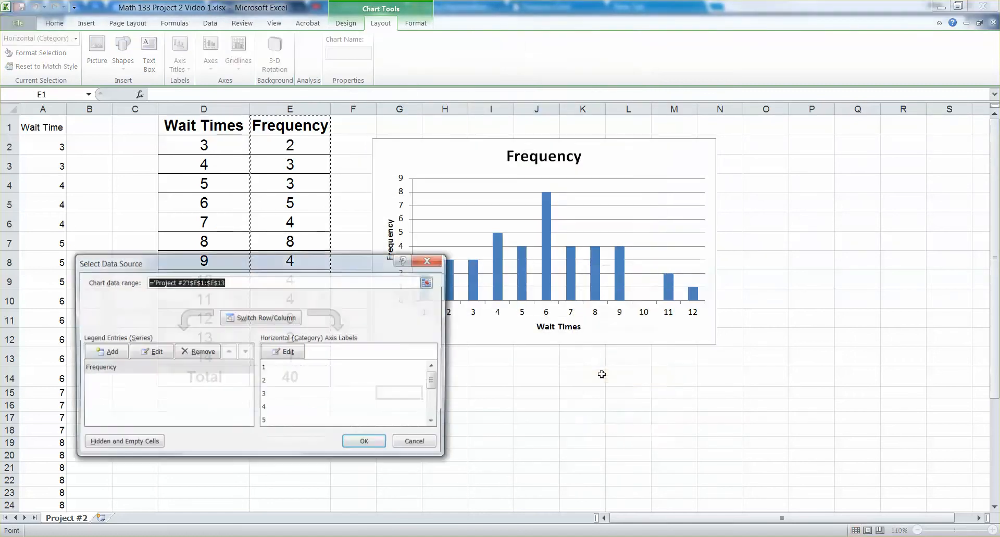
{"action": "left_click_drag", "start_coordinate": [367, 268], "coordinate": [729, 215]}
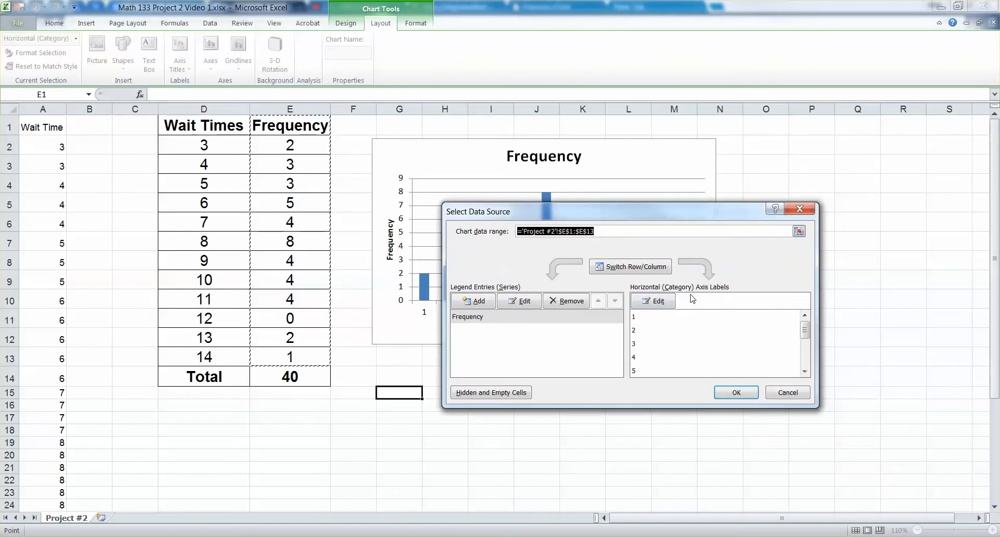
{"action": "left_click", "coordinate": [654, 301]}
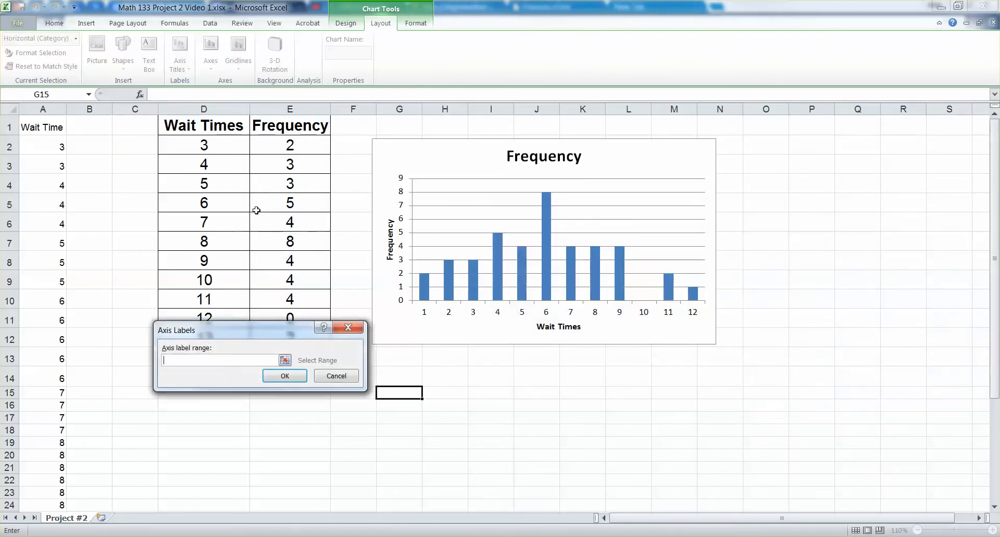
{"action": "left_click_drag", "start_coordinate": [239, 330], "coordinate": [495, 282]}
{"action": "left_click_drag", "start_coordinate": [219, 143], "coordinate": [227, 361]}
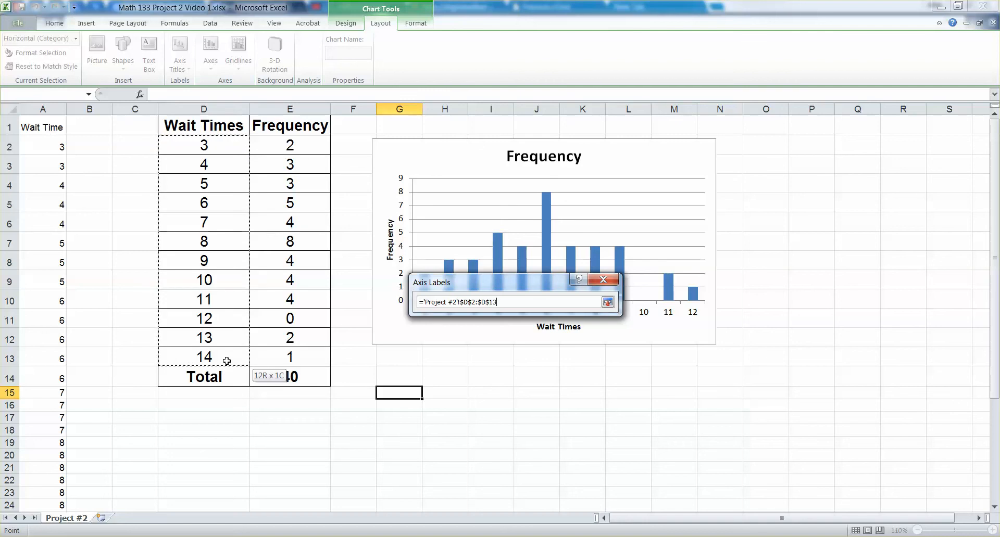
{"action": "left_click_drag", "start_coordinate": [227, 361], "coordinate": [227, 361]}
{"action": "left_click_drag", "start_coordinate": [219, 151], "coordinate": [221, 355]}
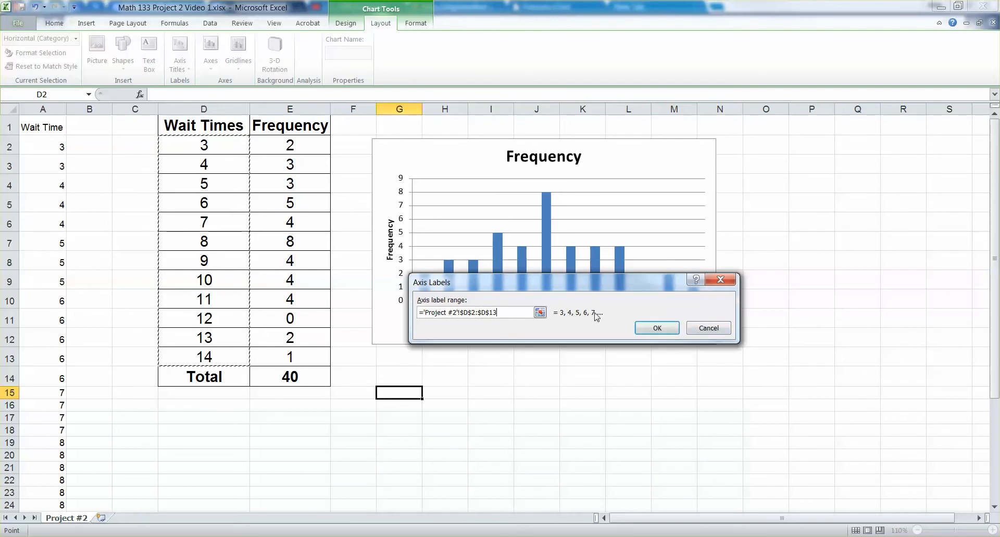
{"action": "left_click", "coordinate": [642, 330]}
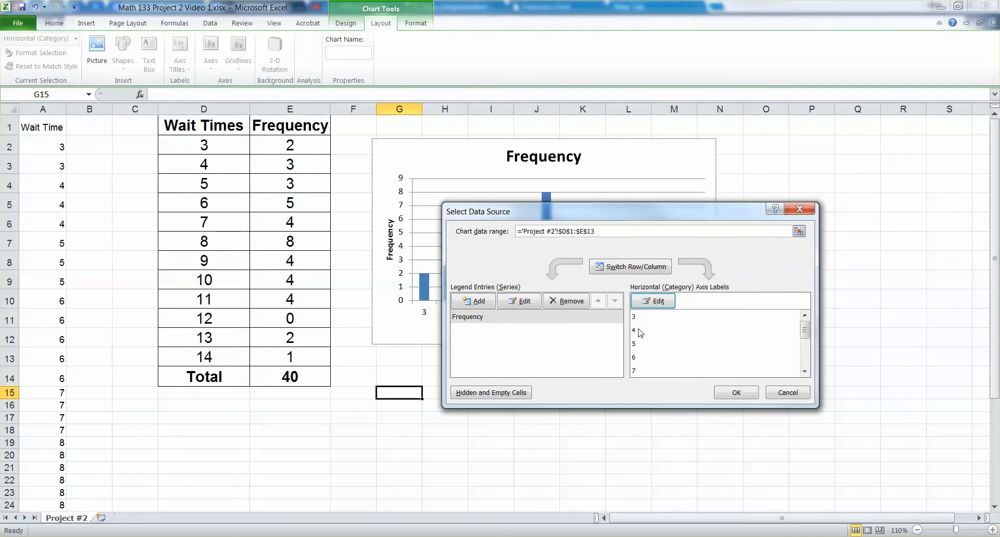
{"action": "left_click", "coordinate": [743, 393]}
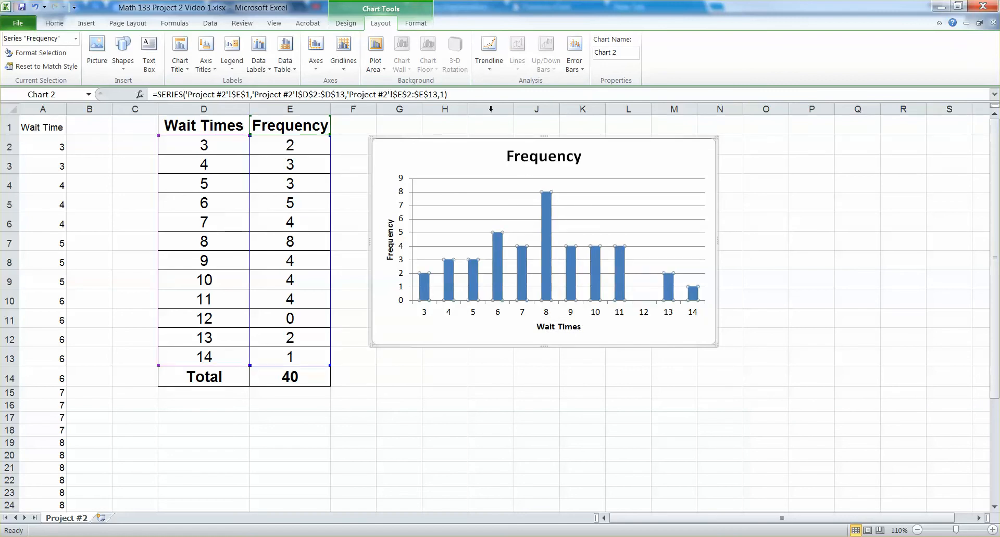
Apply chart Style 35 to the frequency chart.
{"action": "left_click", "coordinate": [420, 23]}
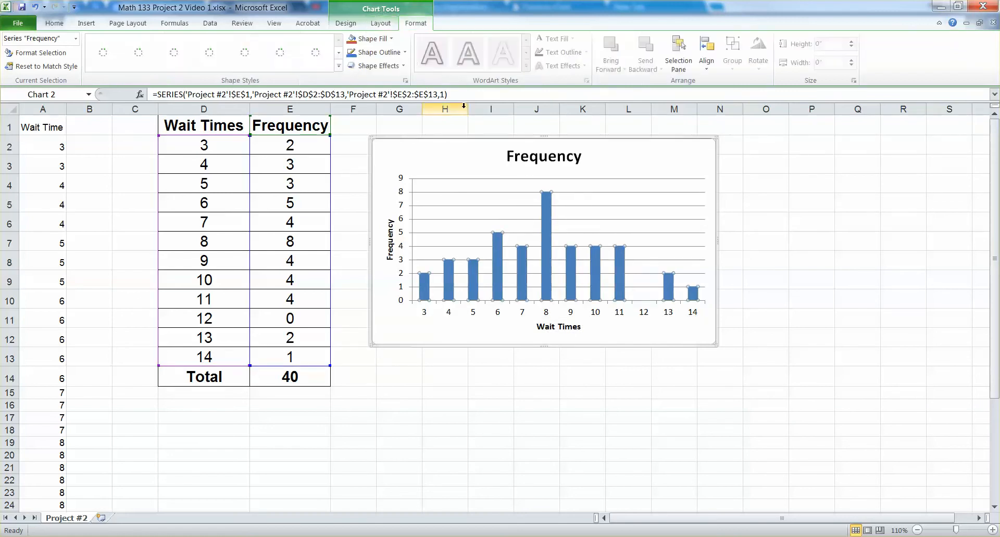
{"action": "left_click", "coordinate": [358, 24]}
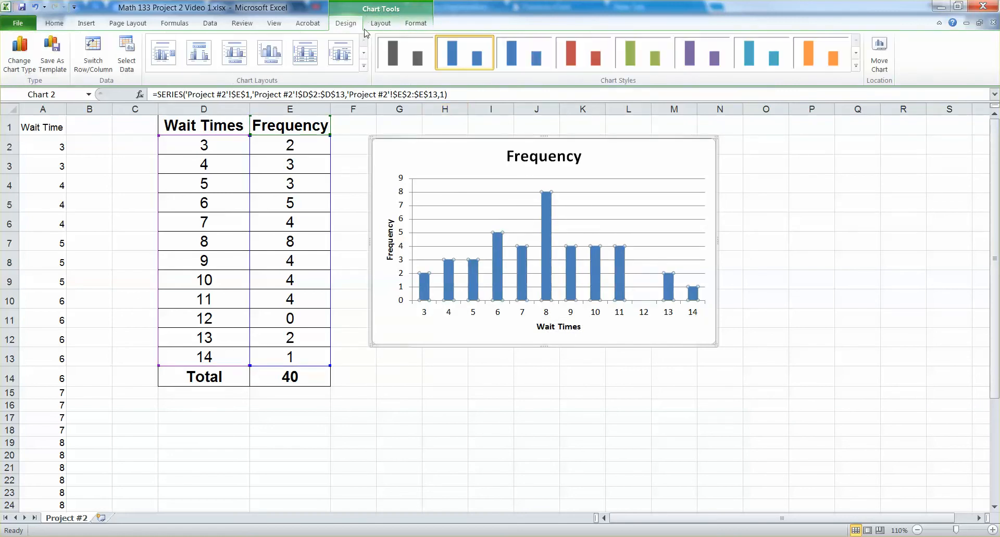
{"action": "left_click", "coordinate": [856, 66]}
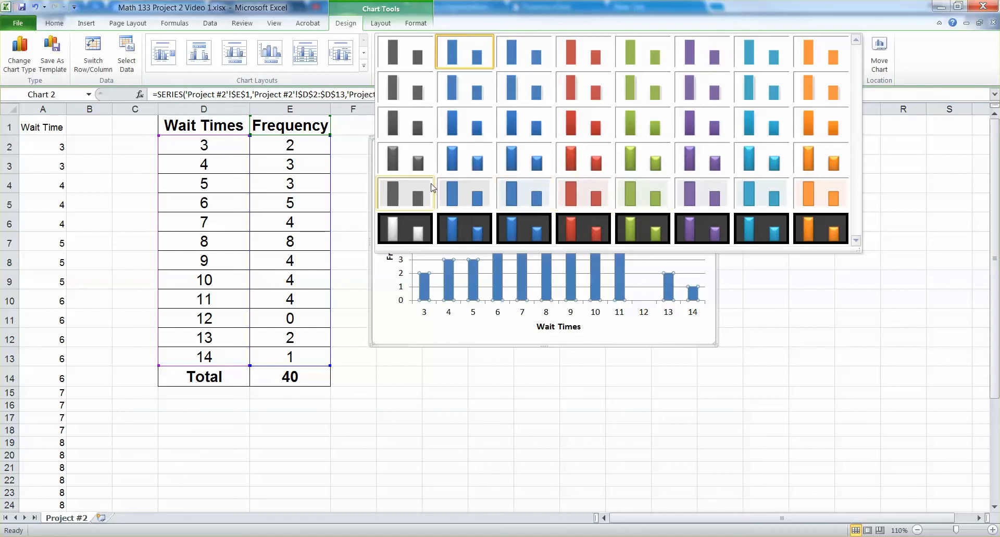
{"action": "left_click", "coordinate": [513, 197]}
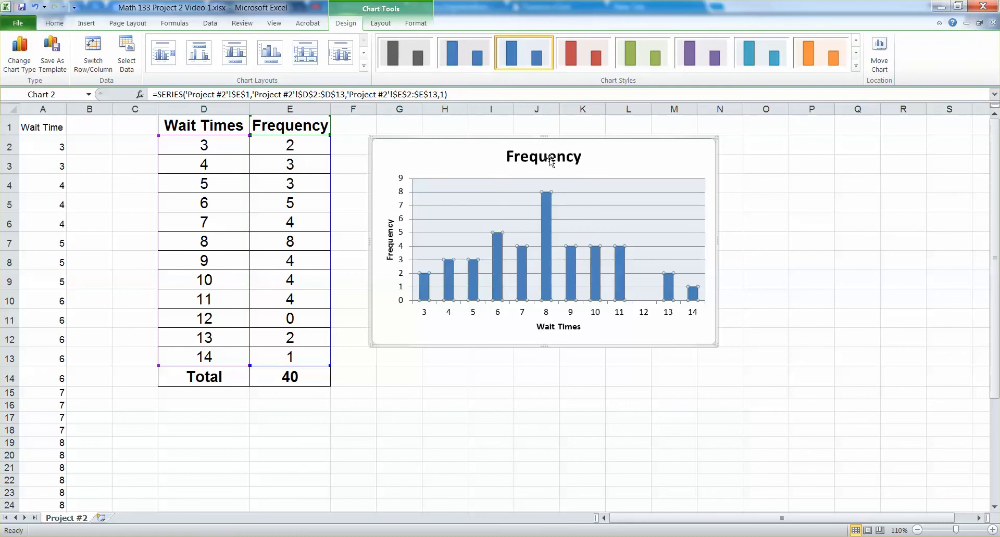
Set the gap width of the Frequency data series to 0% so the columns touch.
{"action": "right_click", "coordinate": [544, 211]}
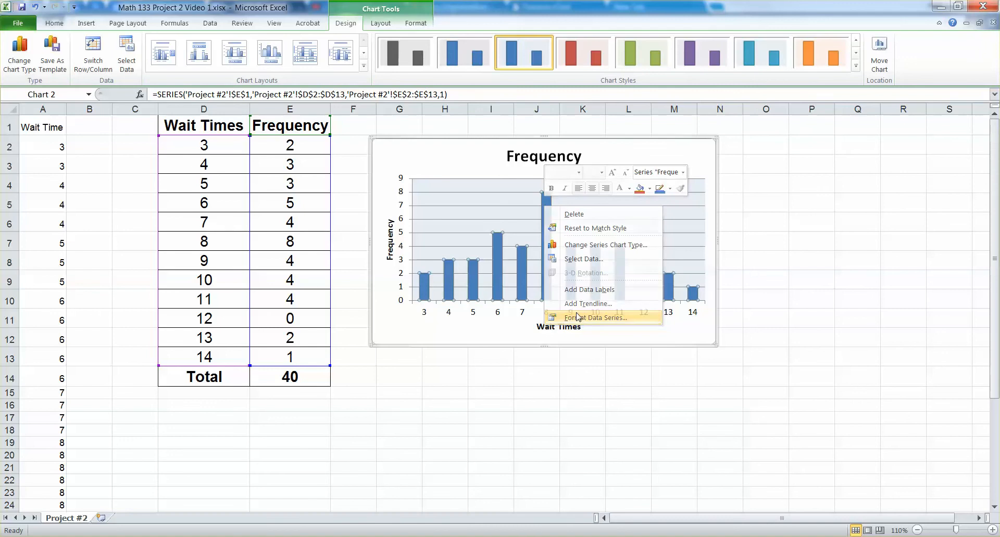
{"action": "left_click", "coordinate": [577, 317]}
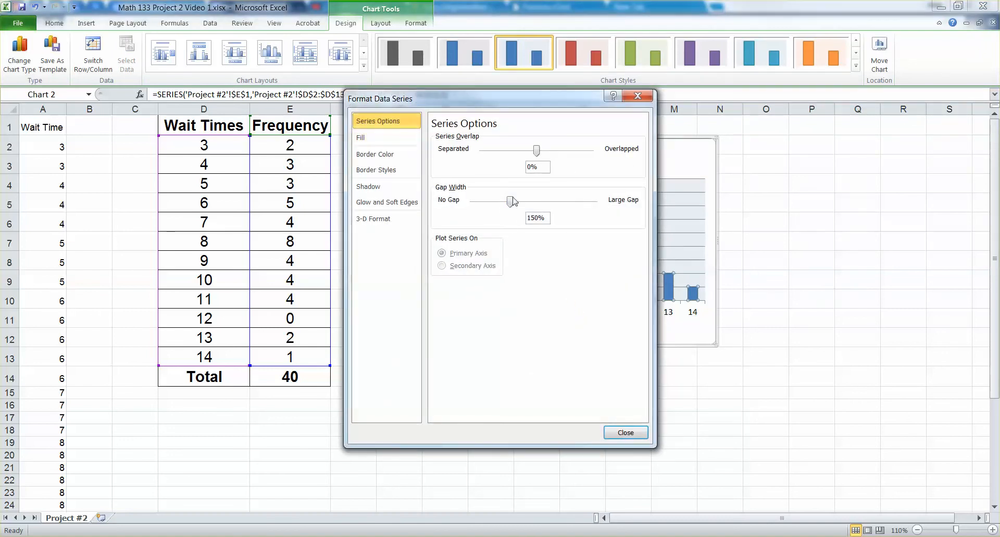
{"action": "left_click_drag", "start_coordinate": [509, 203], "coordinate": [461, 204]}
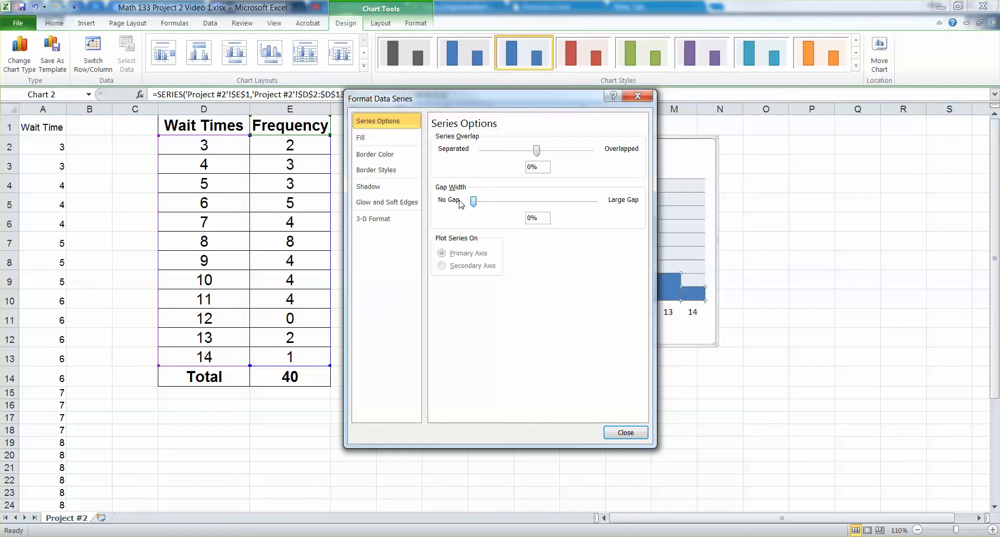
Give the columns of the Frequency series a solid black border line.
{"action": "left_click_drag", "start_coordinate": [468, 106], "coordinate": [213, 109]}
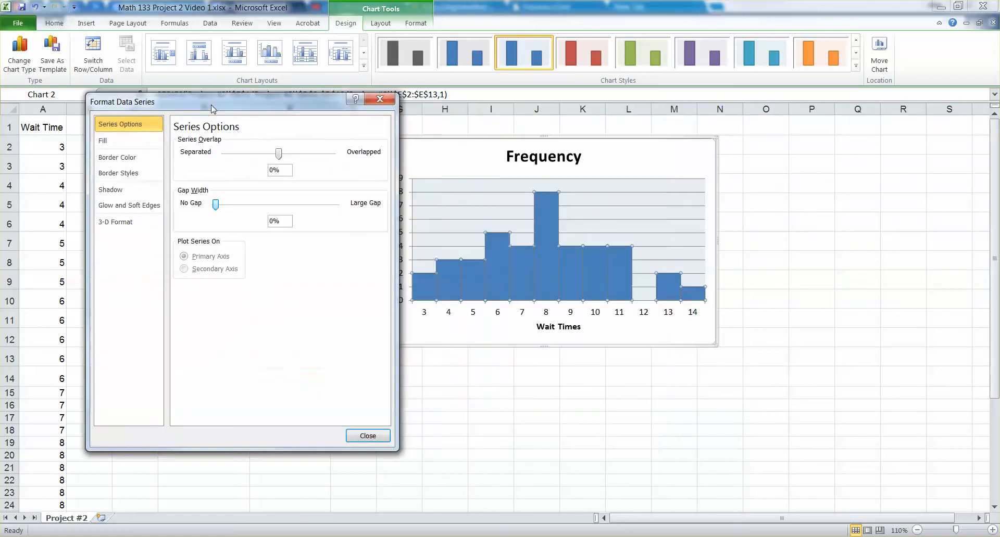
{"action": "left_click", "coordinate": [136, 157]}
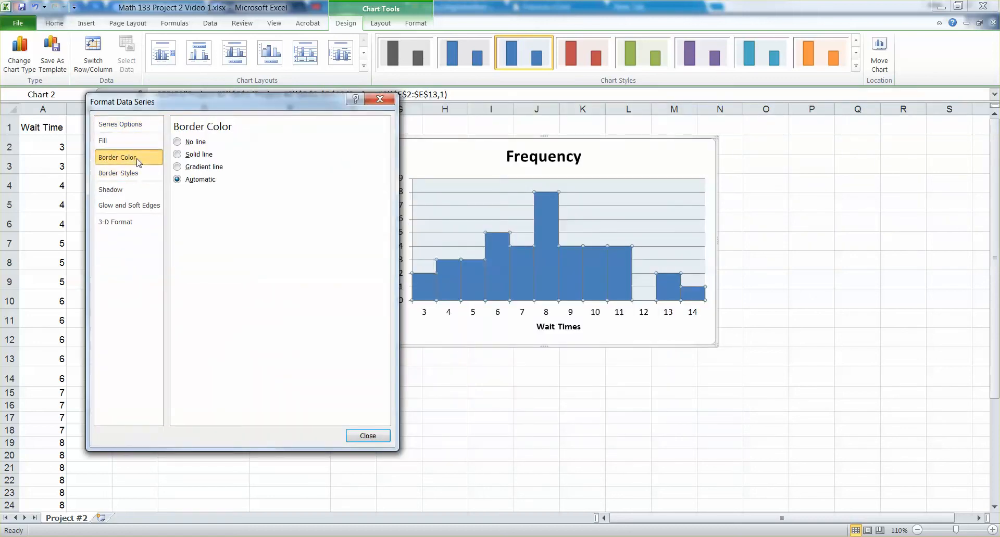
{"action": "left_click", "coordinate": [178, 154]}
{"action": "left_click", "coordinate": [228, 196]}
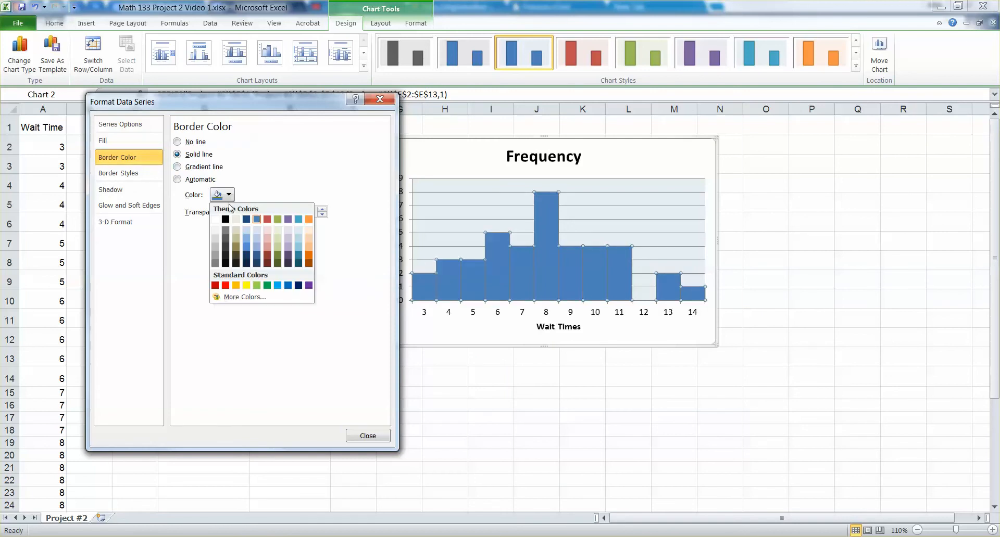
{"action": "left_click", "coordinate": [226, 219]}
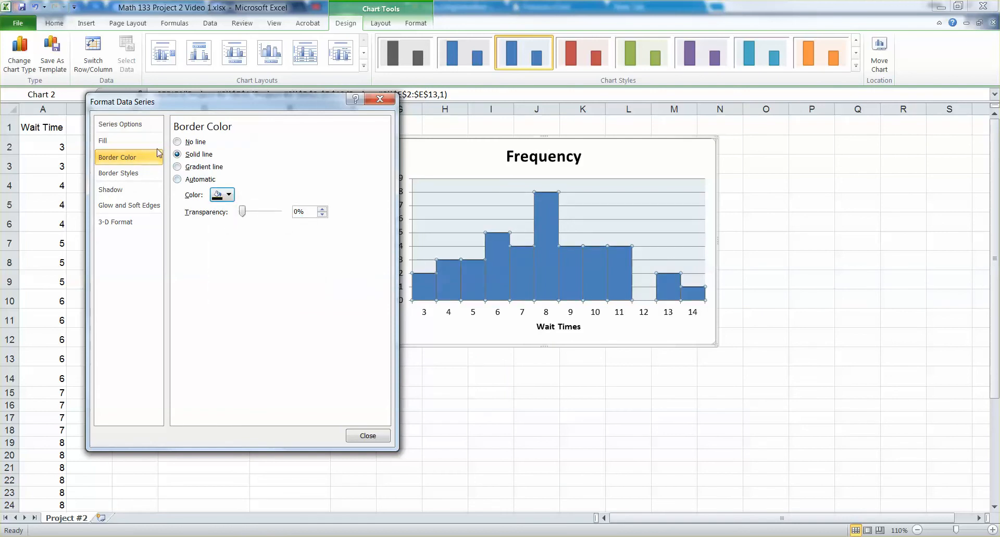
Set the border width of the Frequency columns to 2 pt and finish formatting the series.
{"action": "left_click", "coordinate": [154, 173]}
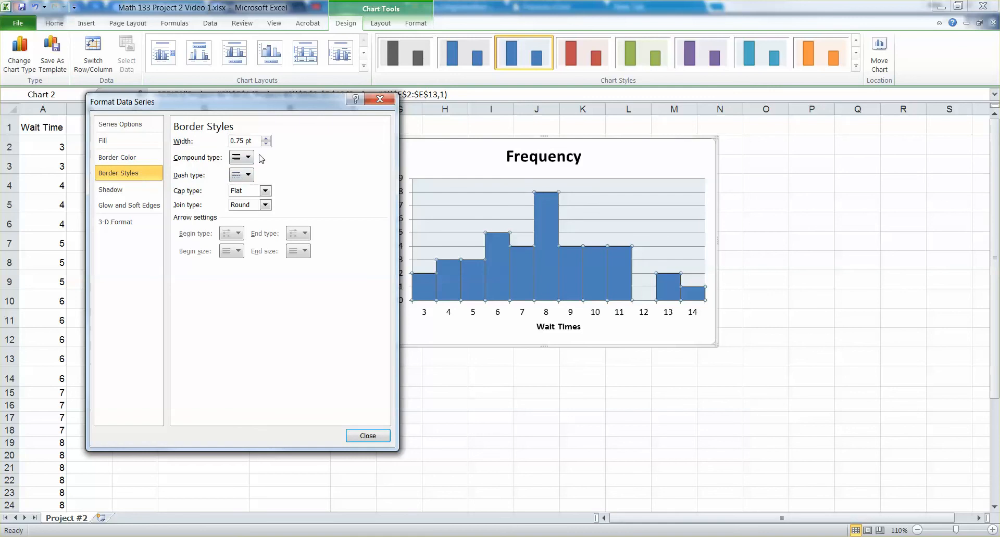
{"action": "left_click", "coordinate": [266, 140]}
{"action": "left_click", "coordinate": [266, 140]}
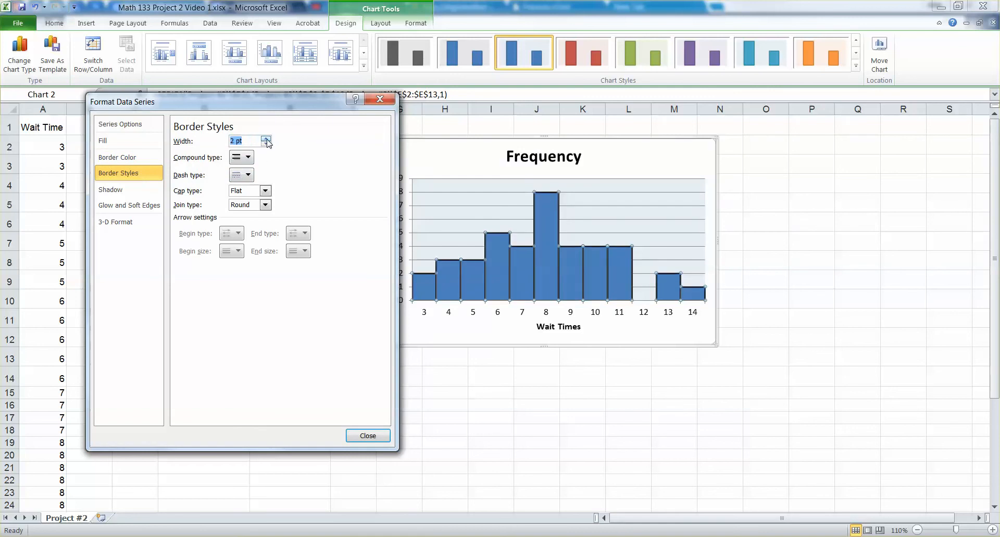
{"action": "left_click", "coordinate": [368, 435]}
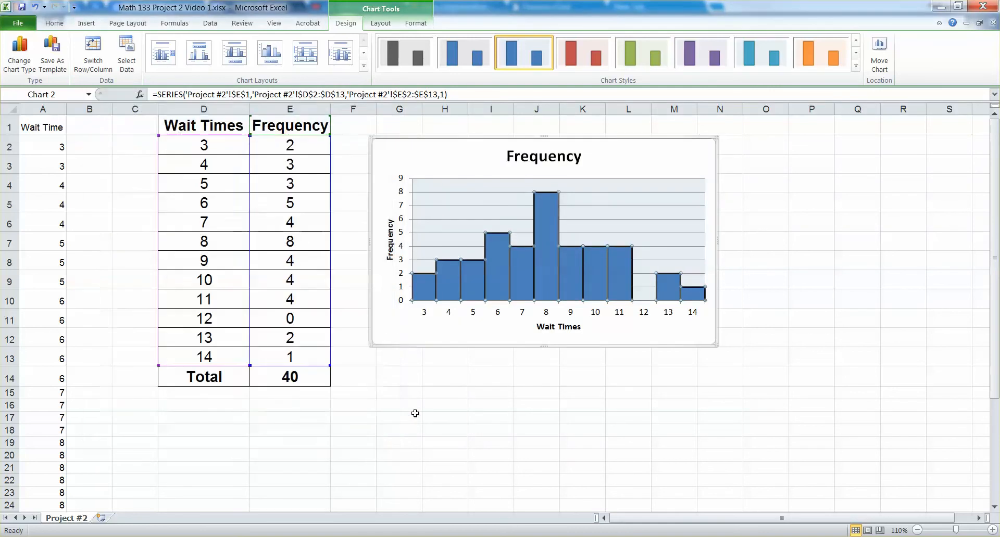
{"action": "left_click", "coordinate": [414, 407]}
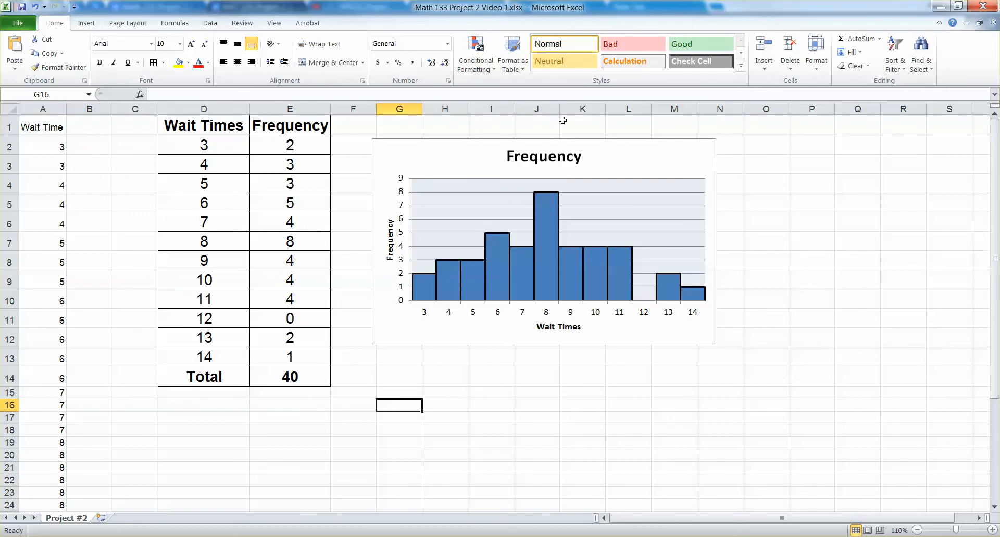
Extend the chart title to read "Frequency Histogram of Wait Times" and deselect the chart.
{"action": "left_click", "coordinate": [553, 155]}
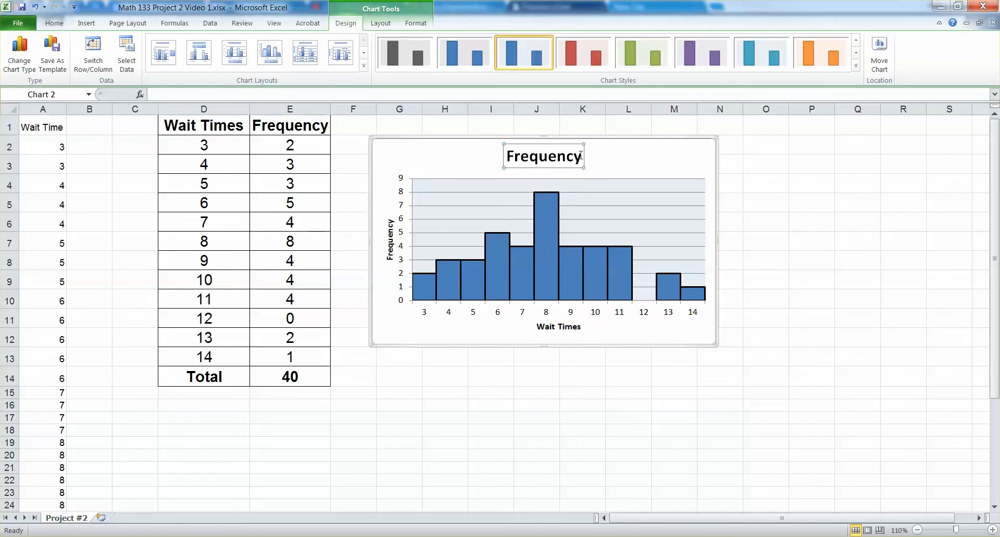
{"action": "type", "text": "Hi"}
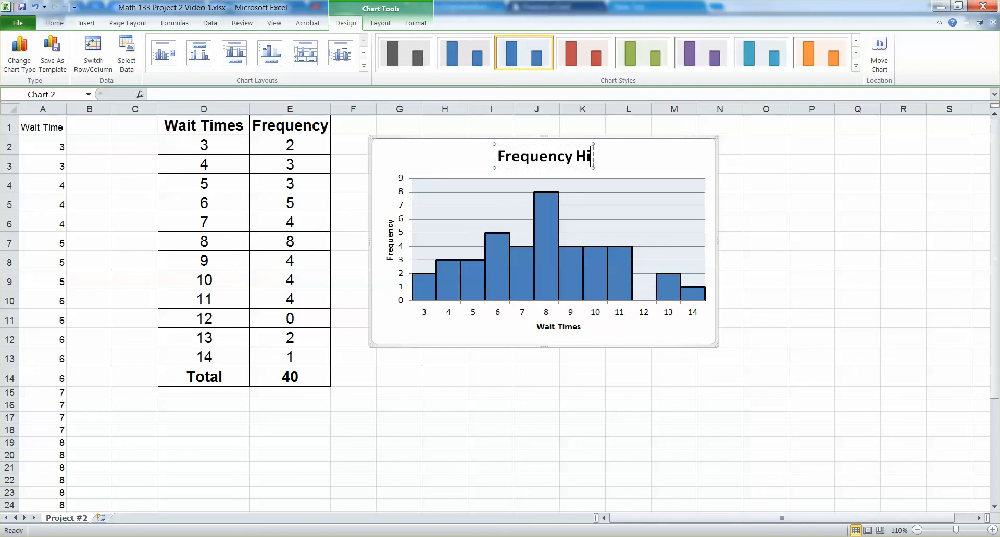
{"action": "type", "text": "stogram"}
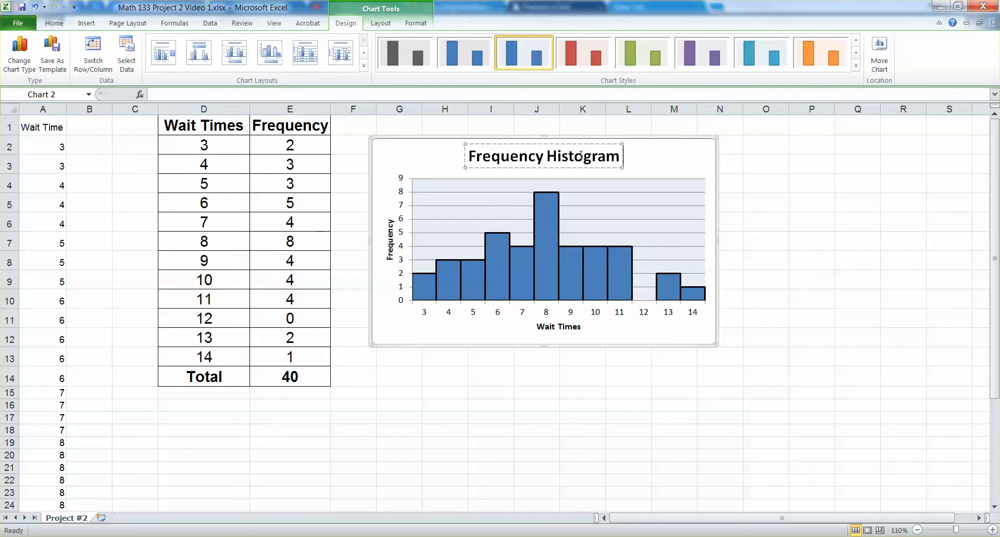
{"action": "type", "text": " of Wa"}
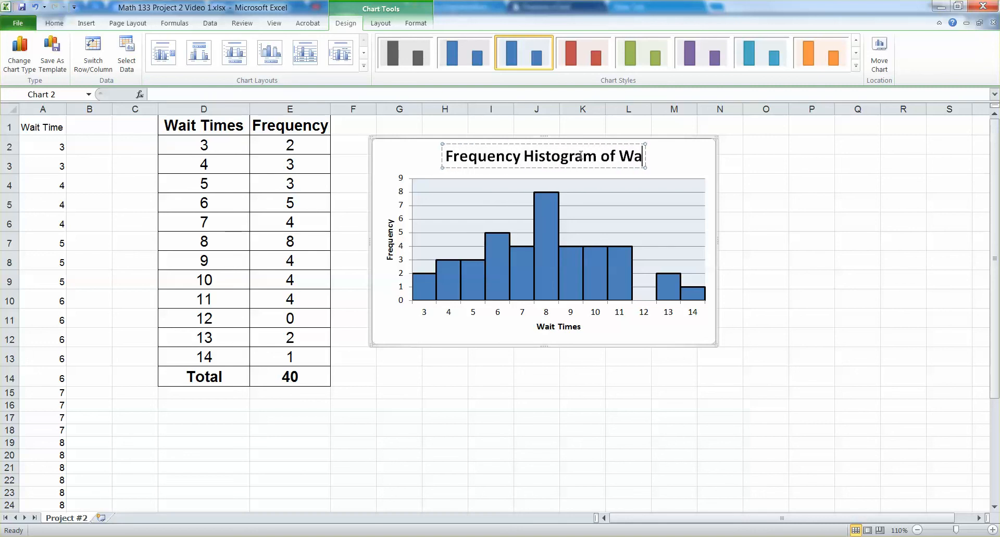
{"action": "type", "text": "it Times"}
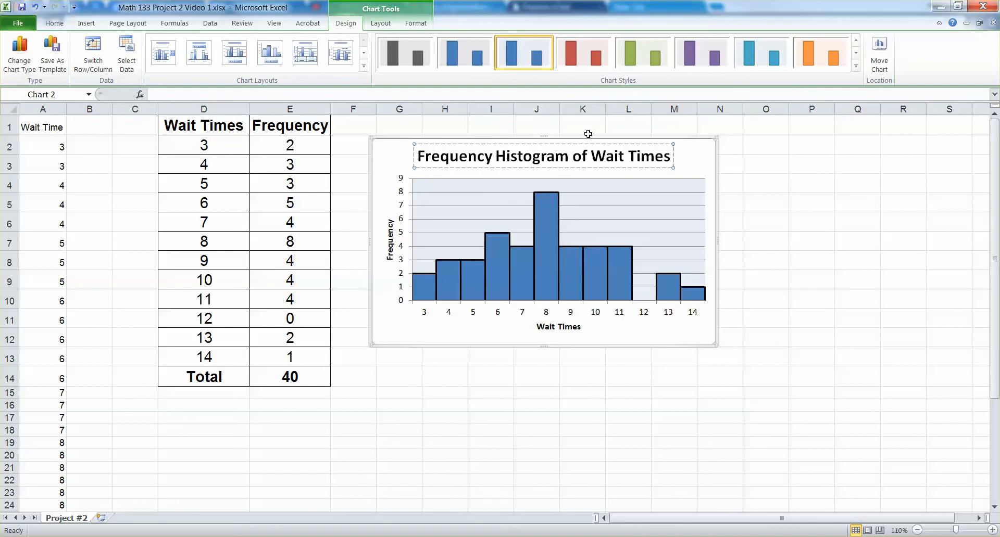
{"action": "left_click", "coordinate": [711, 171]}
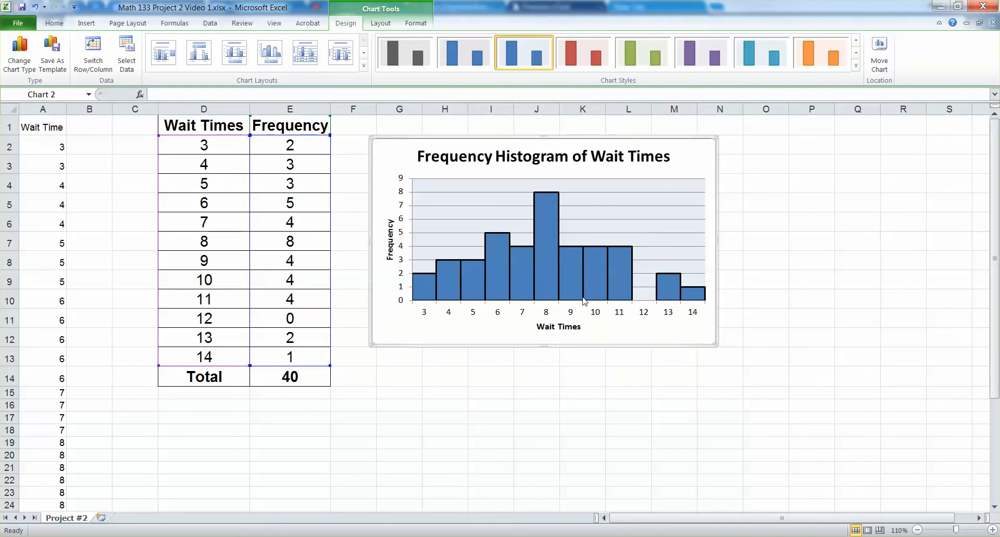
{"action": "mouse_move", "coordinate": [574, 291]}
{"action": "left_click", "coordinate": [559, 404]}
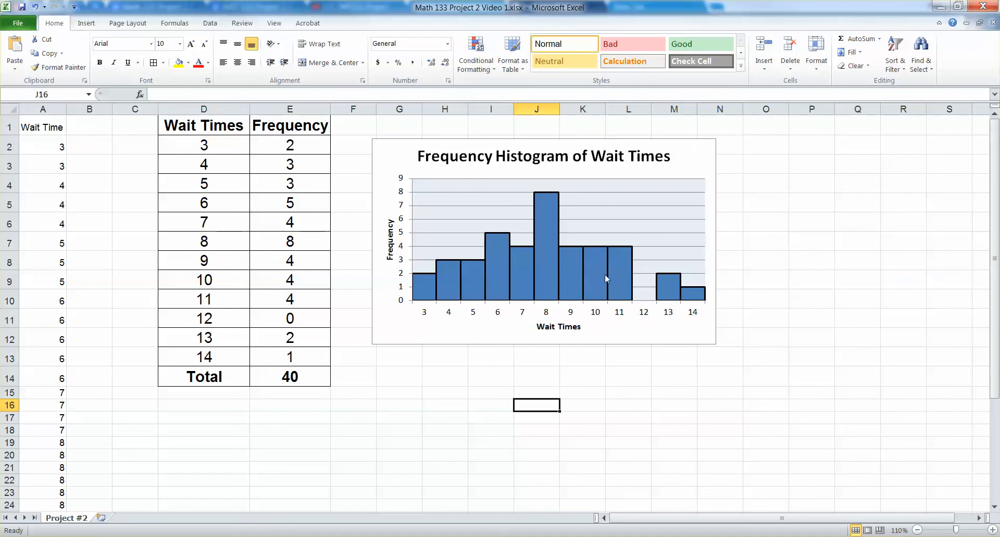
{"action": "mouse_move", "coordinate": [617, 271]}
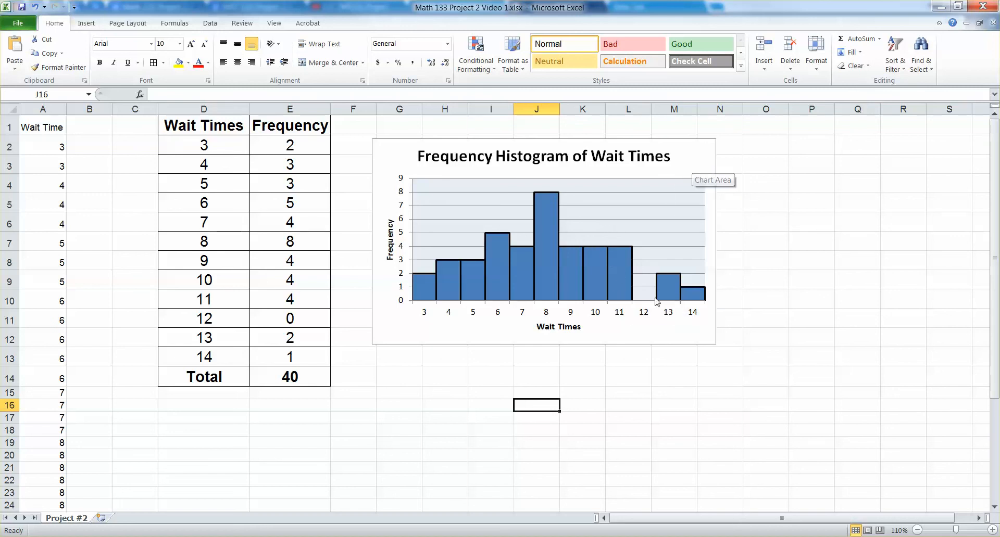
{"action": "left_click", "coordinate": [615, 365]}
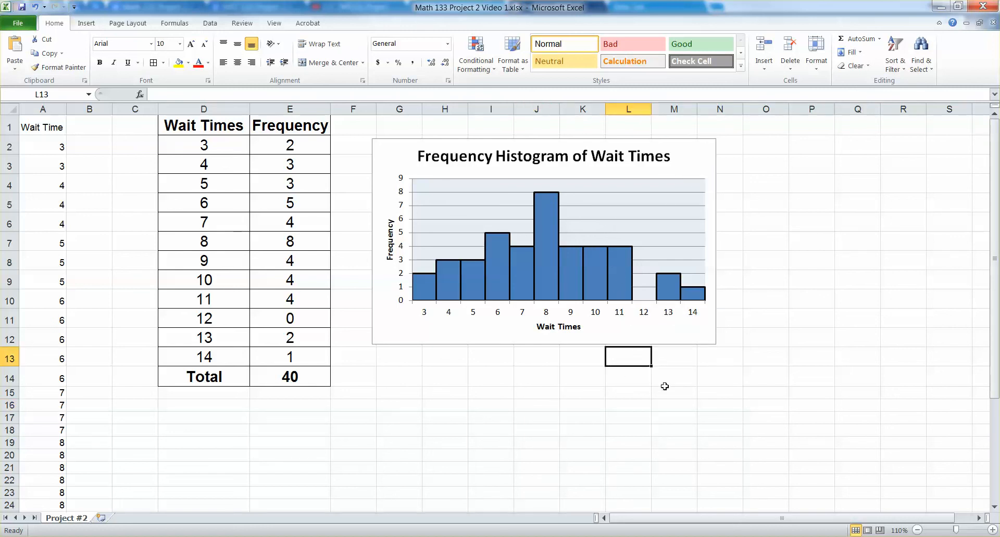
{"action": "left_click", "coordinate": [600, 418]}
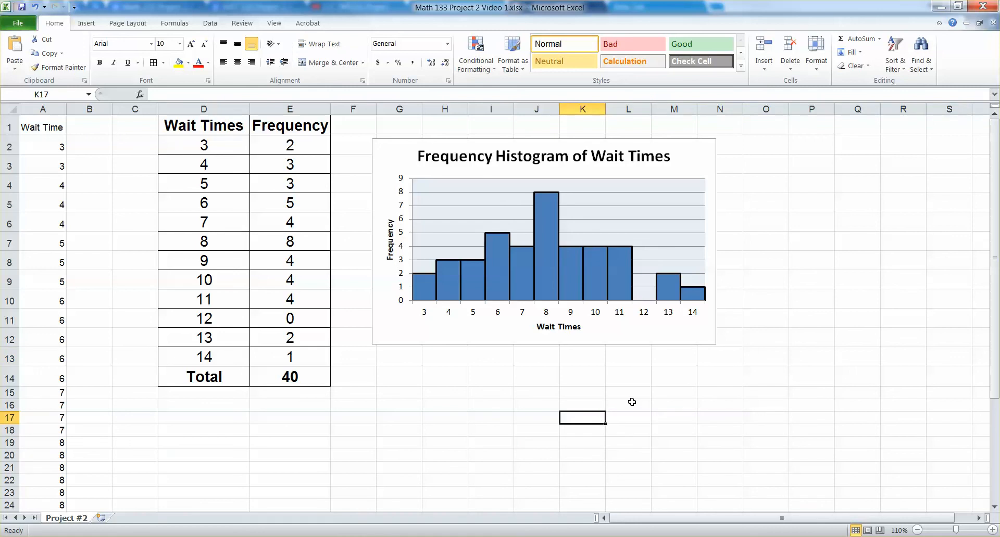
Set the print orientation of the sheet to Landscape Orientation and return to the worksheet.
{"action": "left_click", "coordinate": [14, 25]}
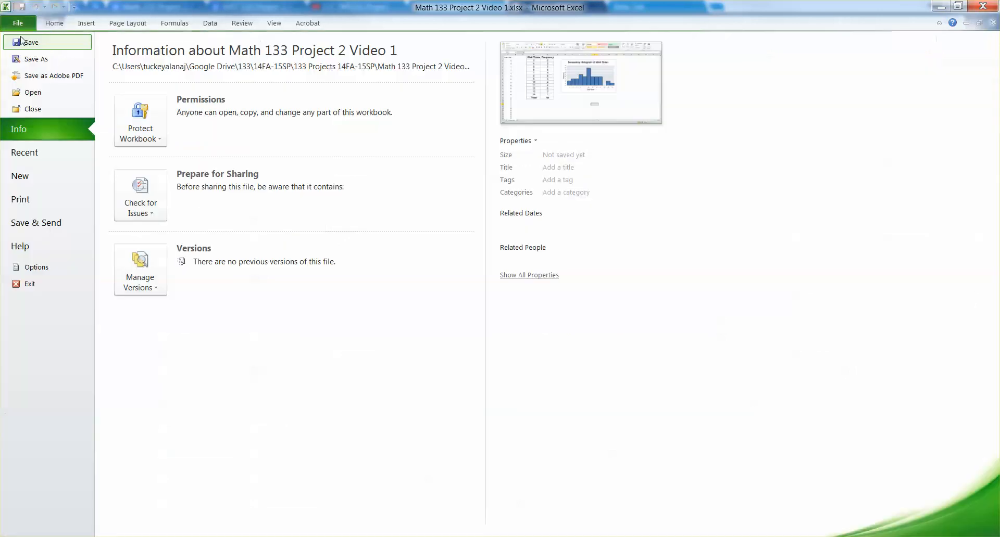
{"action": "left_click", "coordinate": [46, 206]}
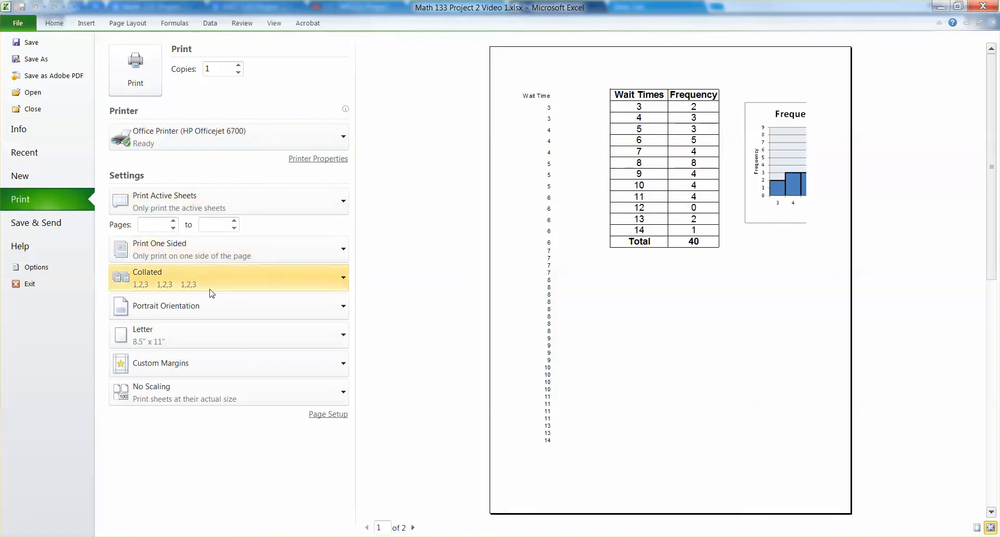
{"action": "left_click", "coordinate": [212, 318]}
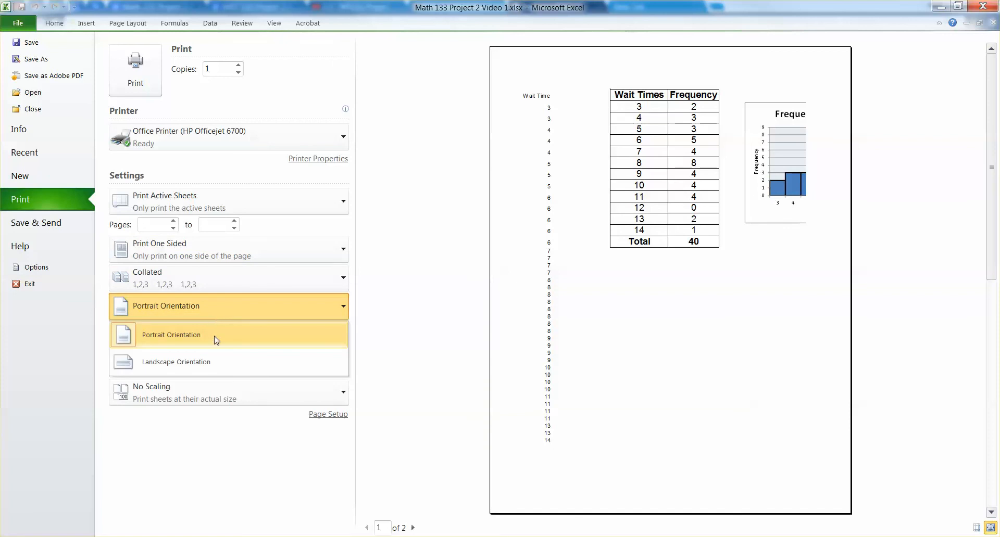
{"action": "left_click", "coordinate": [169, 370]}
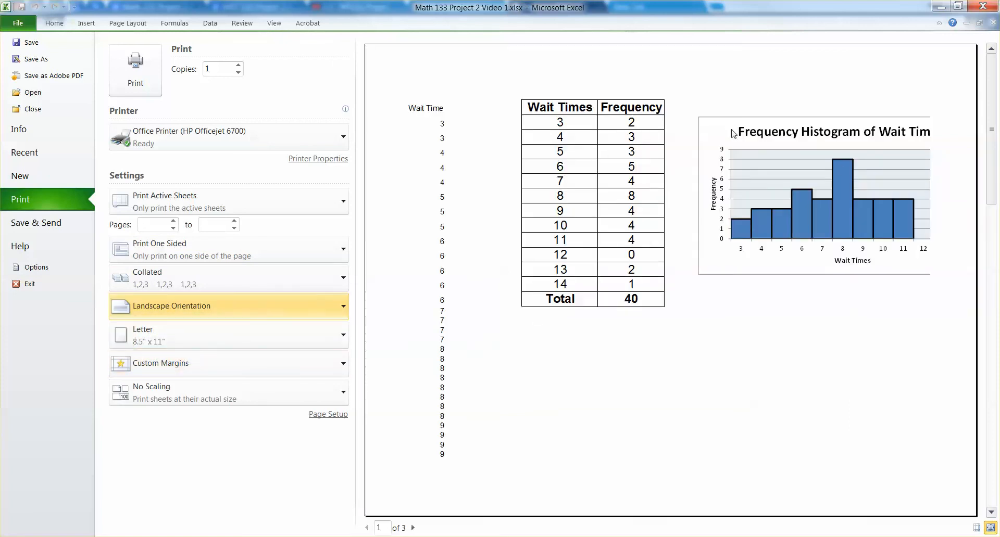
{"action": "left_click", "coordinate": [66, 23]}
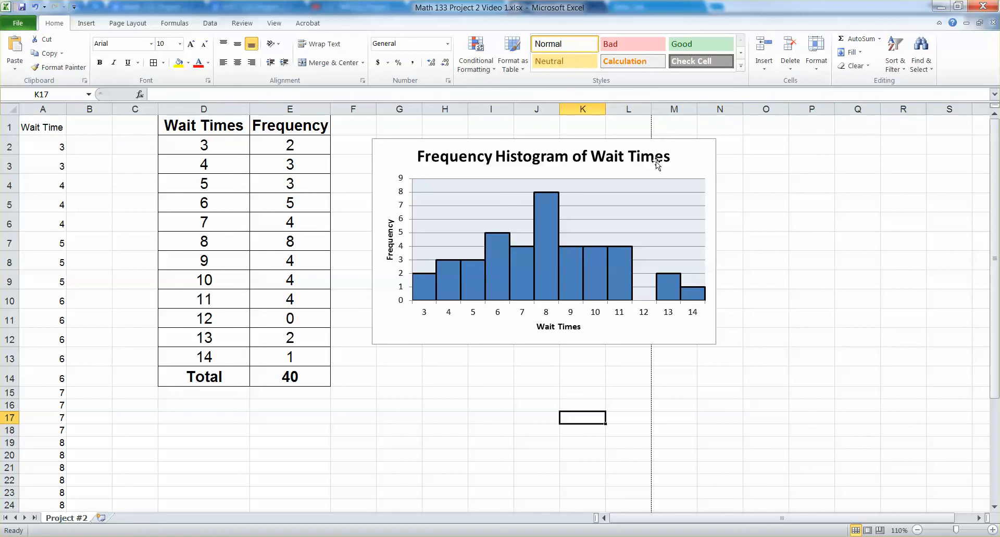
Delete the empty column C between the wait time data and the frequency table.
{"action": "left_click", "coordinate": [141, 109]}
{"action": "right_click", "coordinate": [148, 110]}
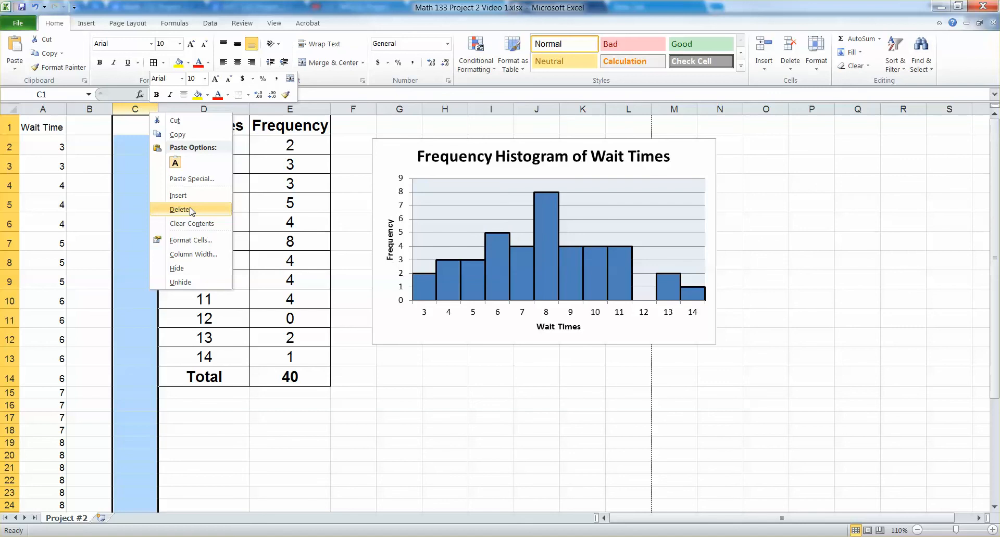
{"action": "left_click", "coordinate": [171, 208]}
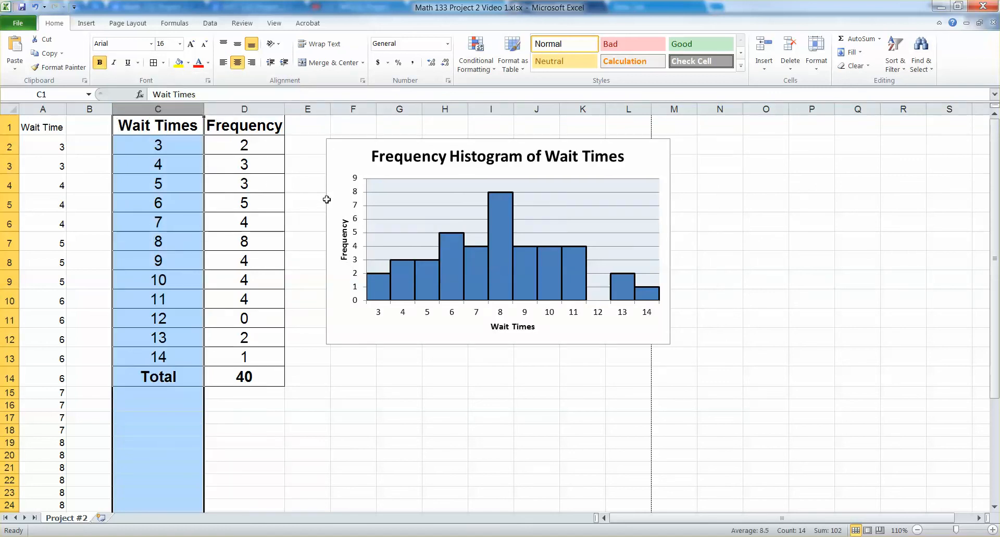
Move the histogram closer to the frequency table within the page break and stretch it taller, down to about row 19.
{"action": "left_click_drag", "start_coordinate": [354, 144], "coordinate": [323, 144]}
{"action": "left_click_drag", "start_coordinate": [470, 347], "coordinate": [472, 437]}
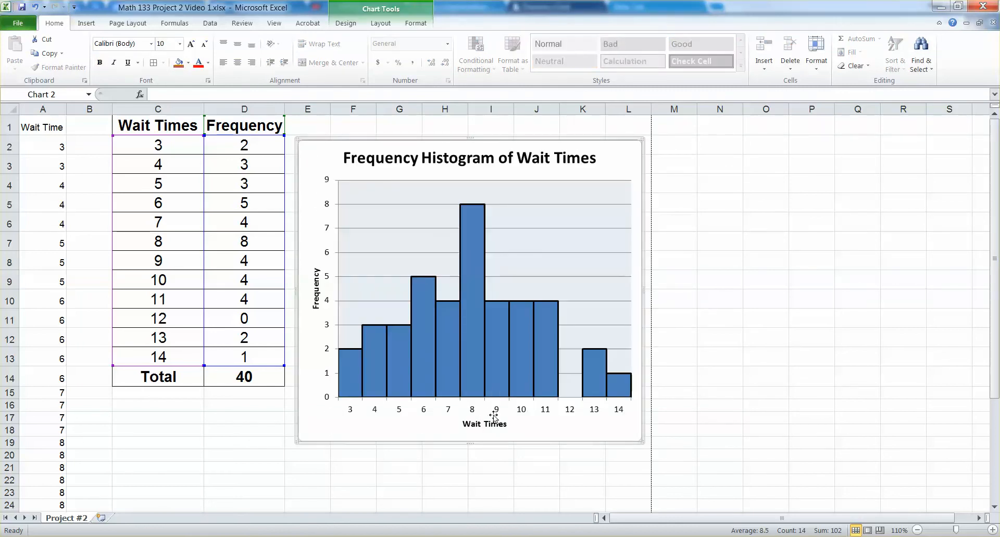
Set the font size of the Wait Times and Frequency axis titles to 12.
{"action": "left_click", "coordinate": [490, 425]}
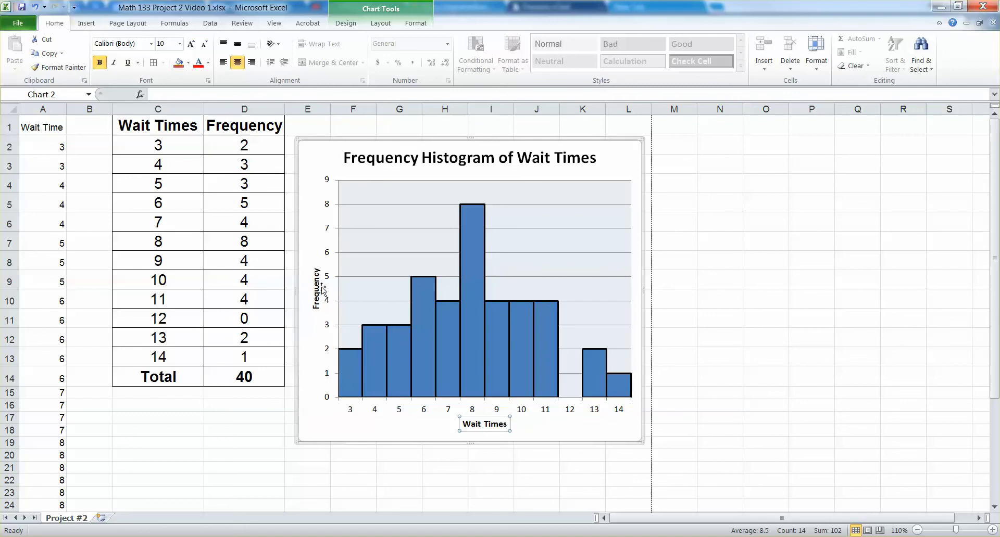
{"action": "left_click", "coordinate": [180, 44]}
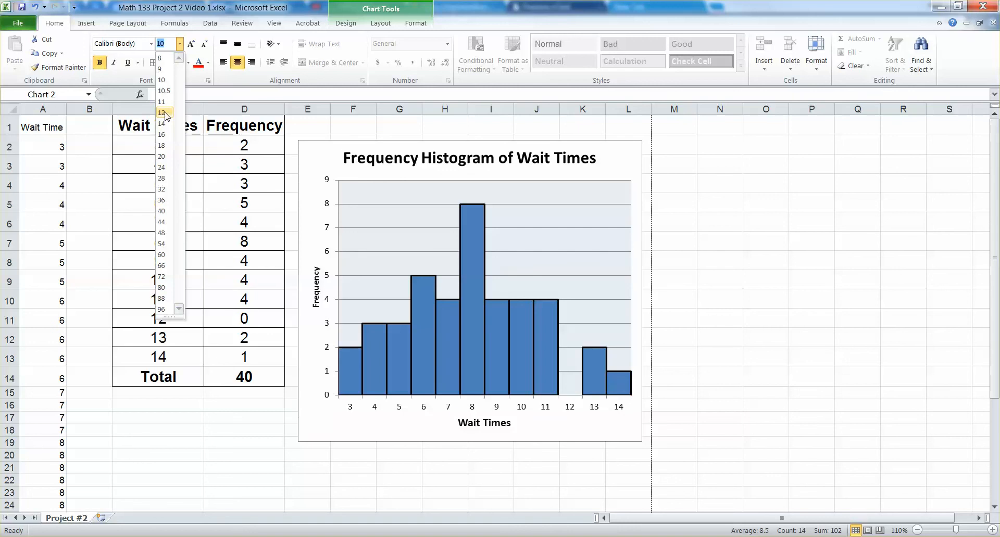
{"action": "left_click", "coordinate": [166, 116]}
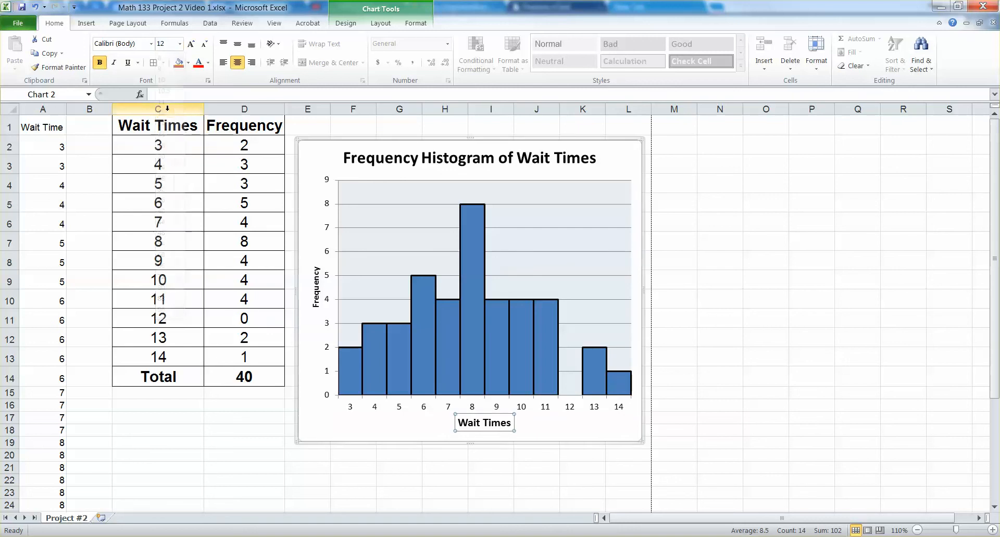
{"action": "left_click", "coordinate": [320, 282]}
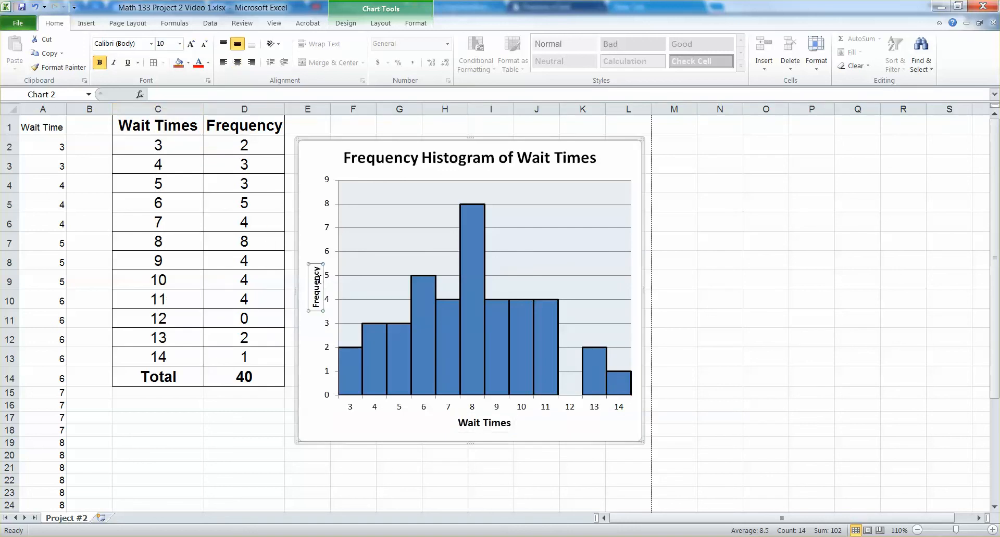
{"action": "left_click", "coordinate": [179, 46]}
{"action": "left_click", "coordinate": [173, 111]}
Set the font size of the number labels on both histogram axes to 11 and deselect the chart.
{"action": "left_click", "coordinate": [326, 178]}
{"action": "left_click", "coordinate": [327, 179]}
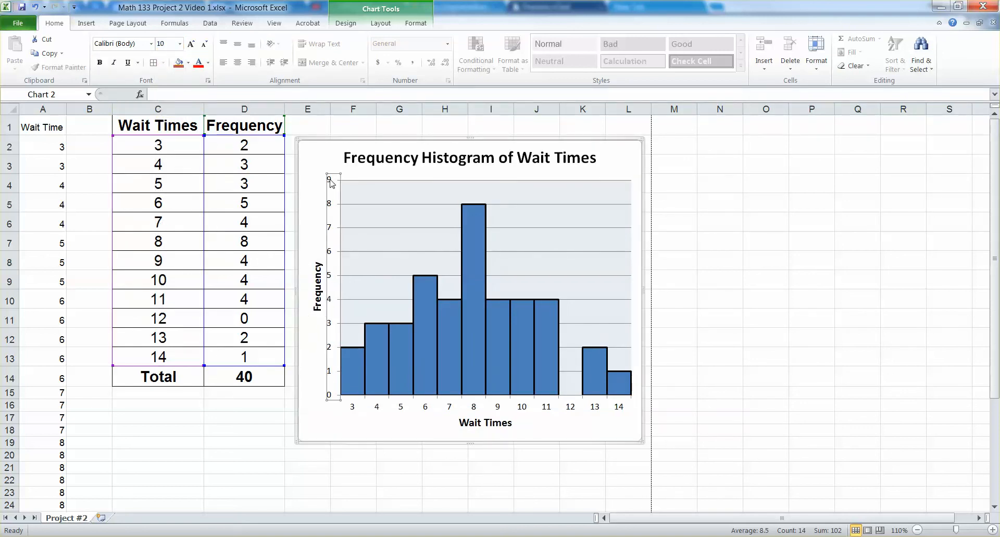
{"action": "left_click", "coordinate": [179, 44]}
{"action": "left_click", "coordinate": [161, 89]}
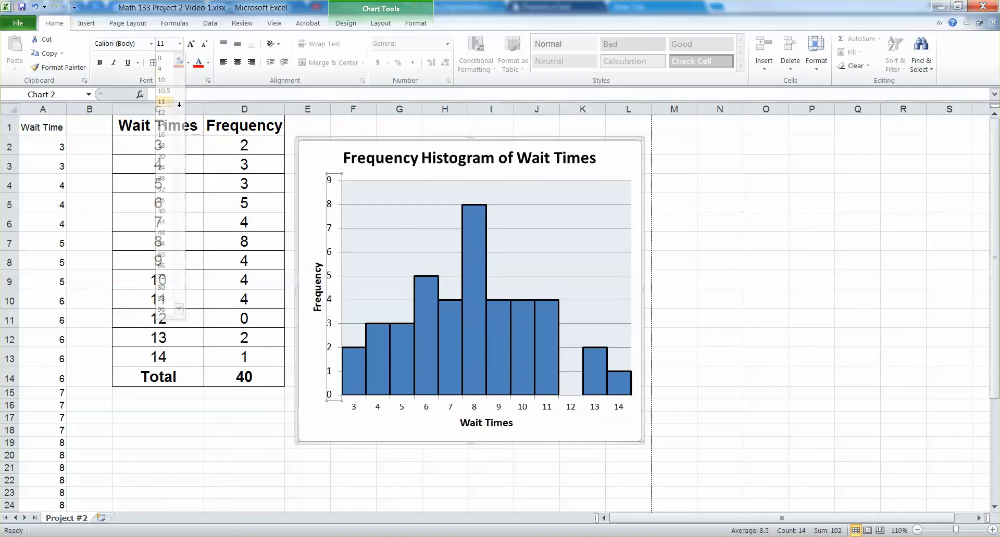
{"action": "left_click", "coordinate": [352, 407]}
{"action": "left_click", "coordinate": [353, 406]}
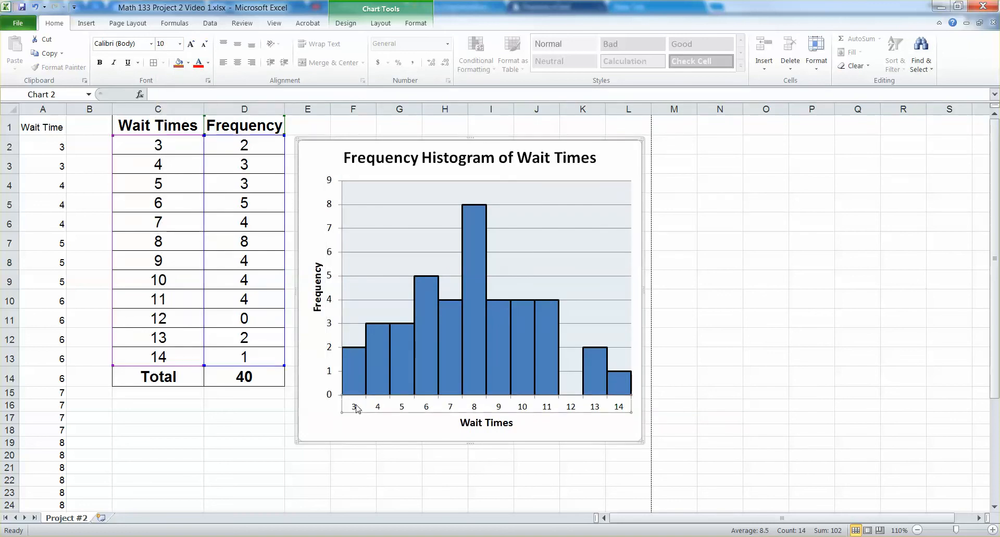
{"action": "left_click", "coordinate": [180, 44]}
{"action": "left_click", "coordinate": [172, 102]}
{"action": "left_click", "coordinate": [768, 261]}
Check in the print preview whether the table and the whole histogram fit on the landscape page, and return to the worksheet.
{"action": "scroll", "coordinate": [468, 374], "scroll_direction": "down", "scroll_amount": 1}
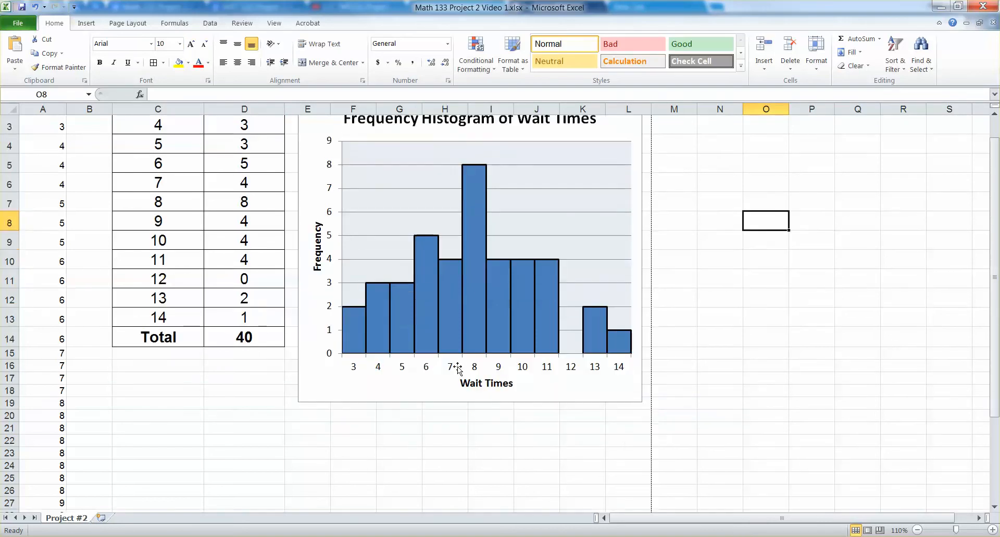
{"action": "scroll", "coordinate": [453, 362], "scroll_direction": "up", "scroll_amount": 1}
{"action": "left_click", "coordinate": [19, 22]}
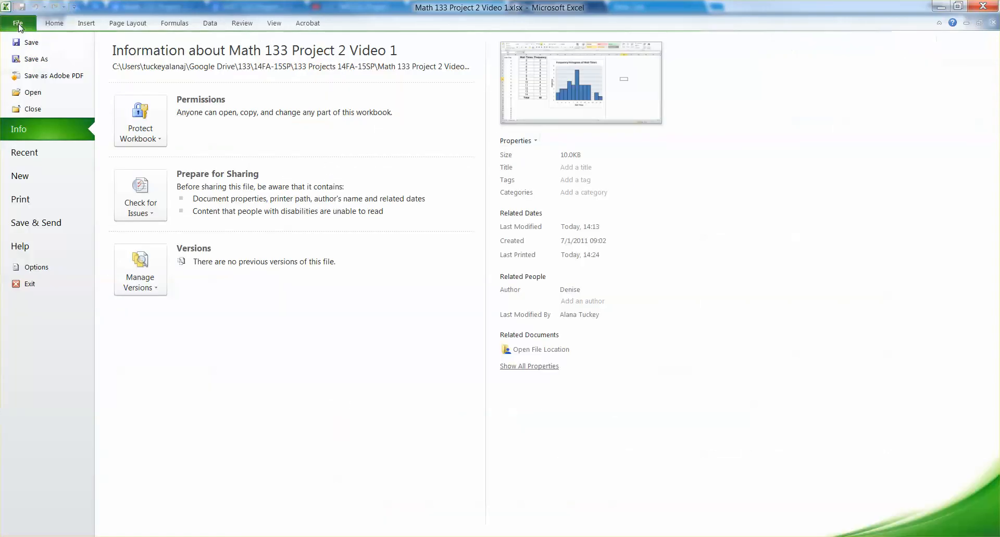
{"action": "left_click", "coordinate": [54, 199]}
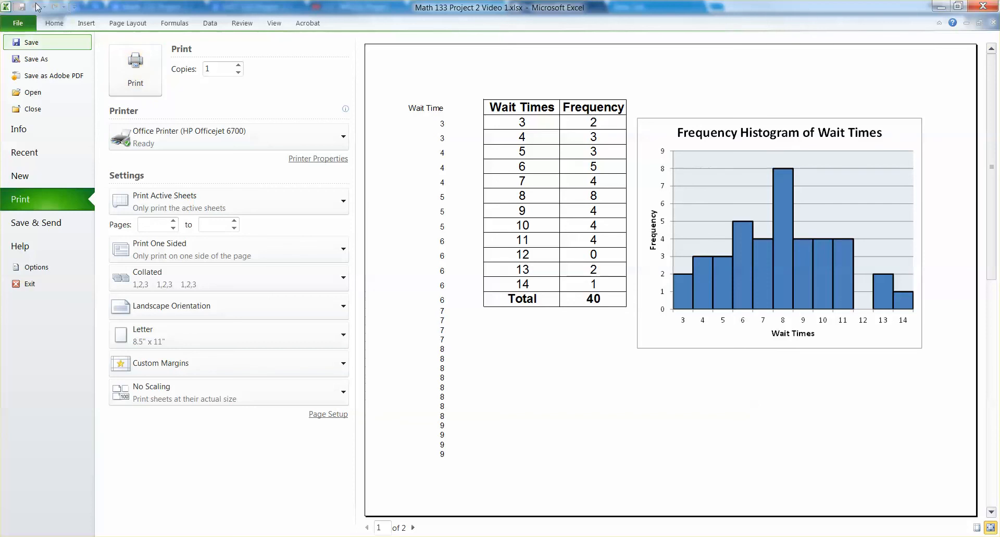
{"action": "left_click", "coordinate": [54, 23]}
Select the frequency table C1:D14, preview it with the Print Selection option, and return to the worksheet.
{"action": "left_click", "coordinate": [194, 203]}
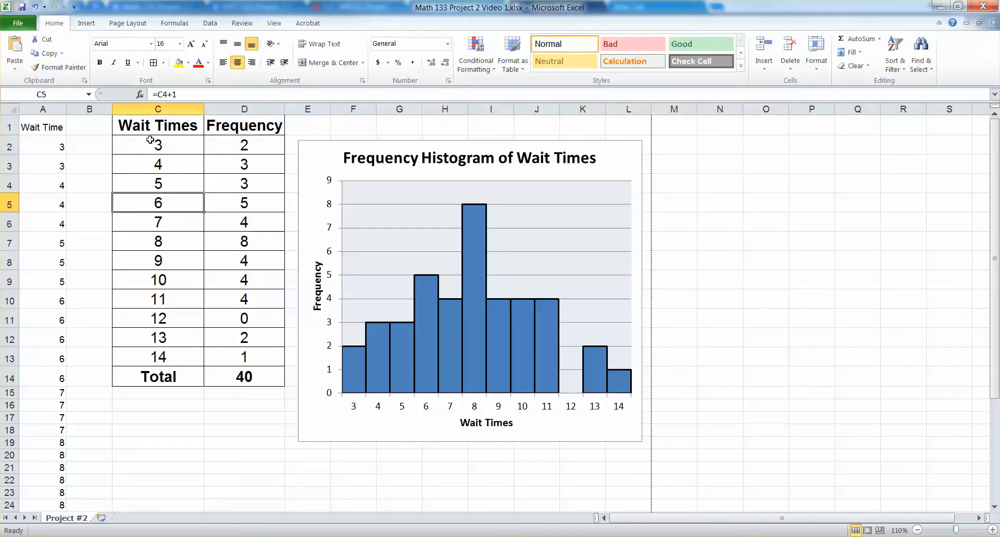
{"action": "left_click_drag", "start_coordinate": [149, 124], "coordinate": [228, 381]}
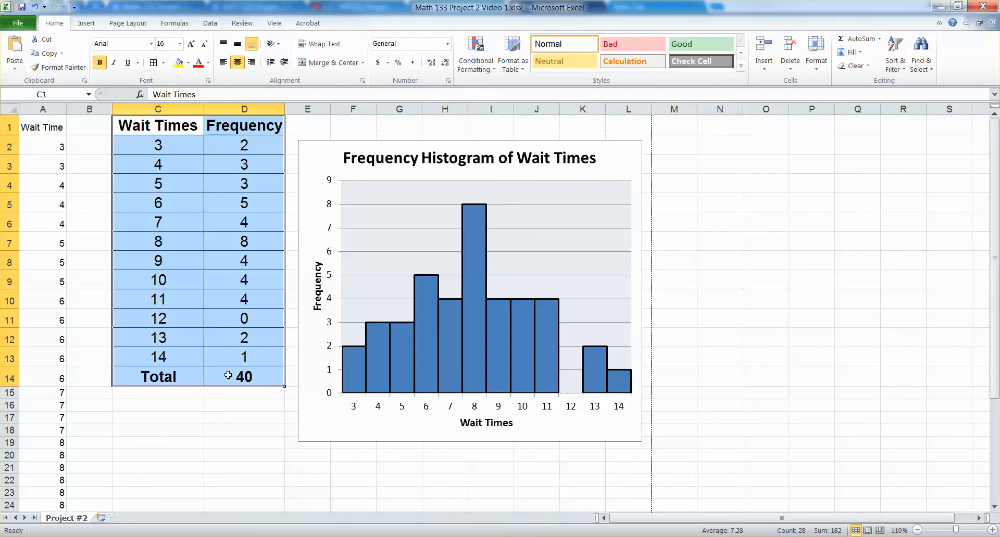
{"action": "left_click", "coordinate": [26, 29]}
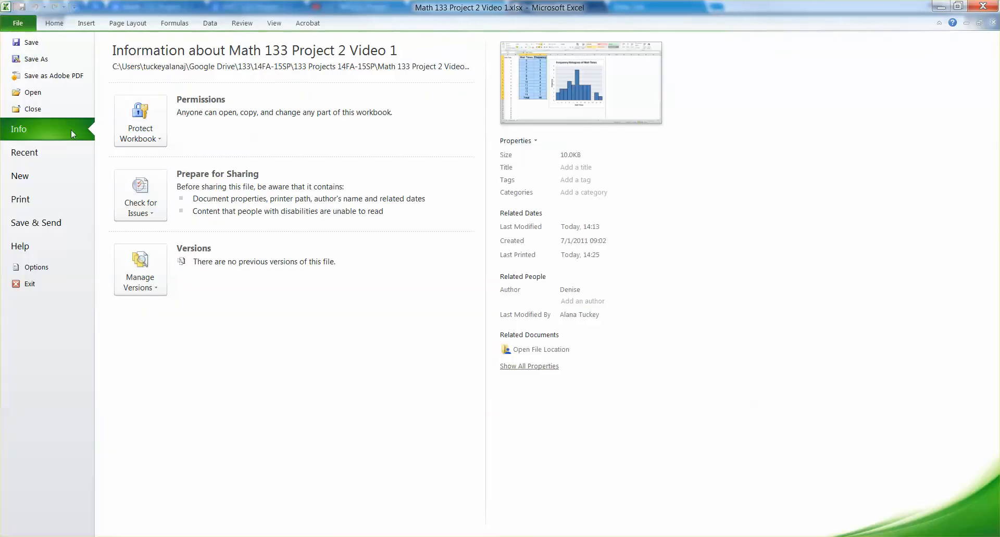
{"action": "left_click", "coordinate": [31, 199]}
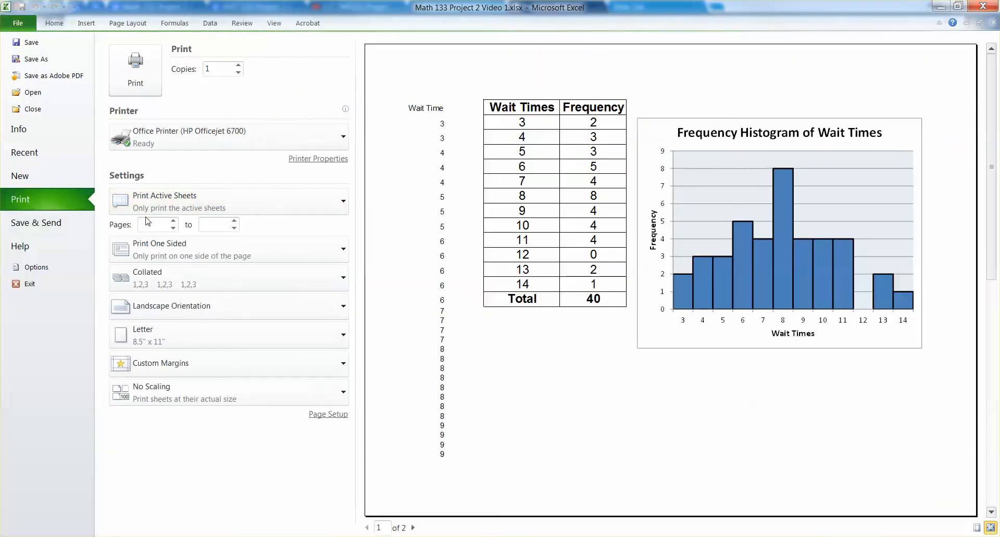
{"action": "left_click", "coordinate": [253, 208]}
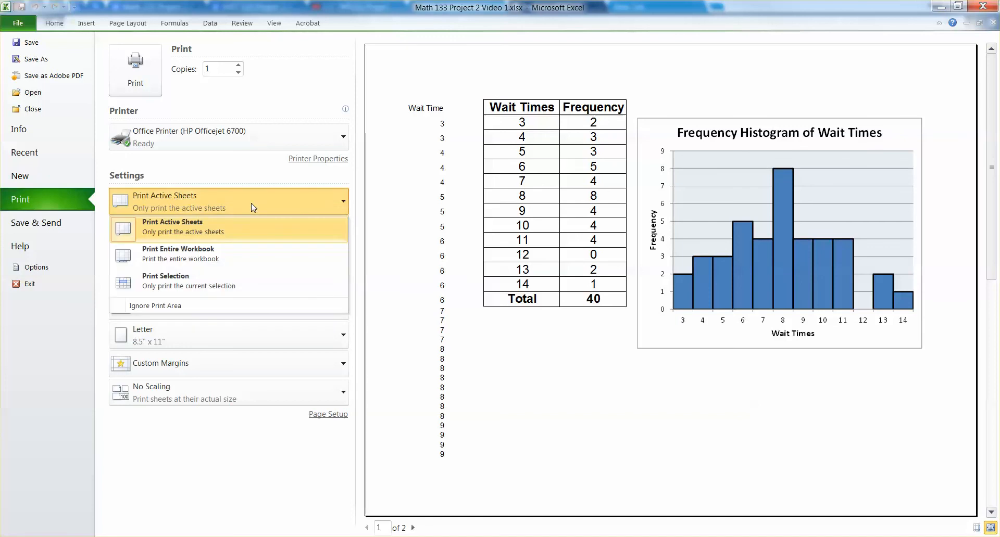
{"action": "left_click", "coordinate": [257, 291]}
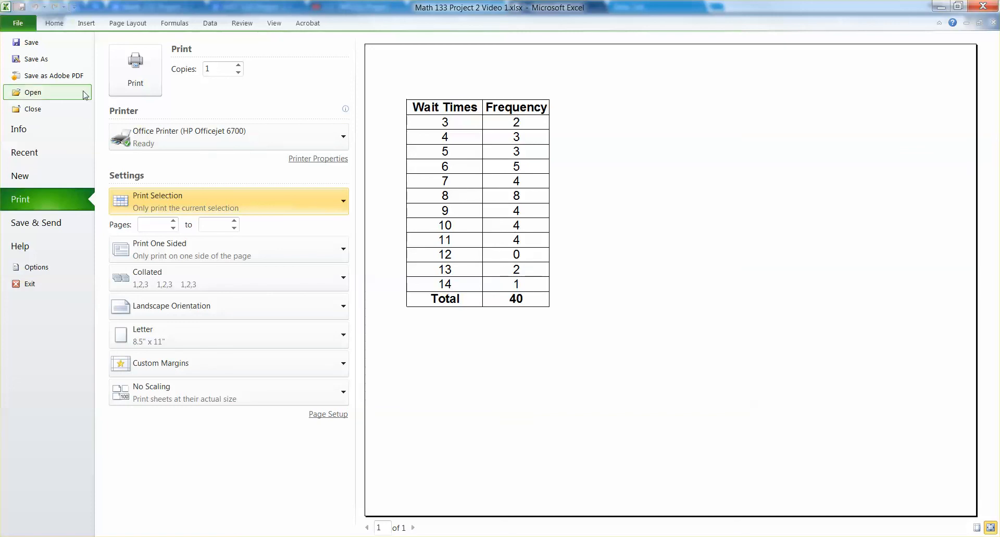
{"action": "left_click", "coordinate": [55, 23]}
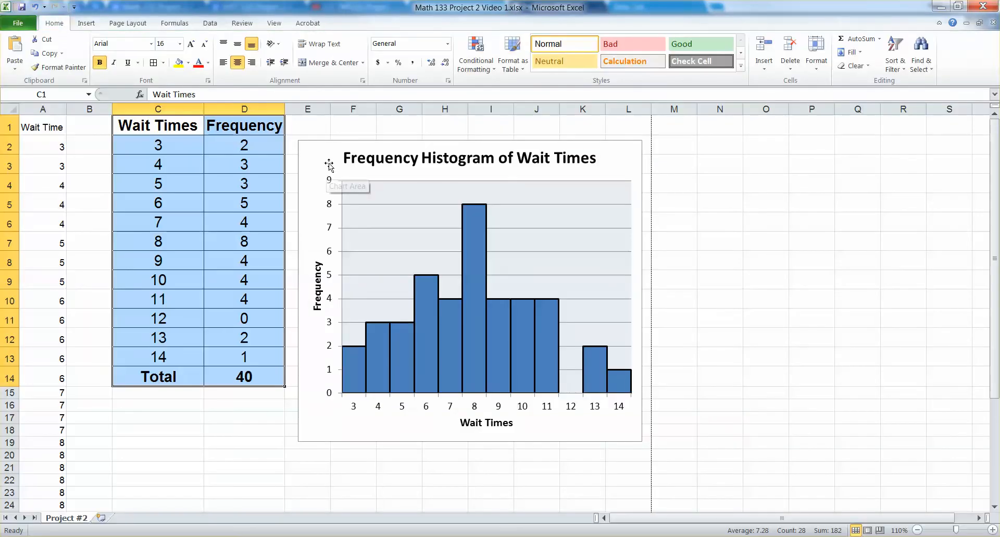
Select the histogram, preview printing it alone, check the available print range options, and return to the worksheet.
{"action": "left_click", "coordinate": [329, 163]}
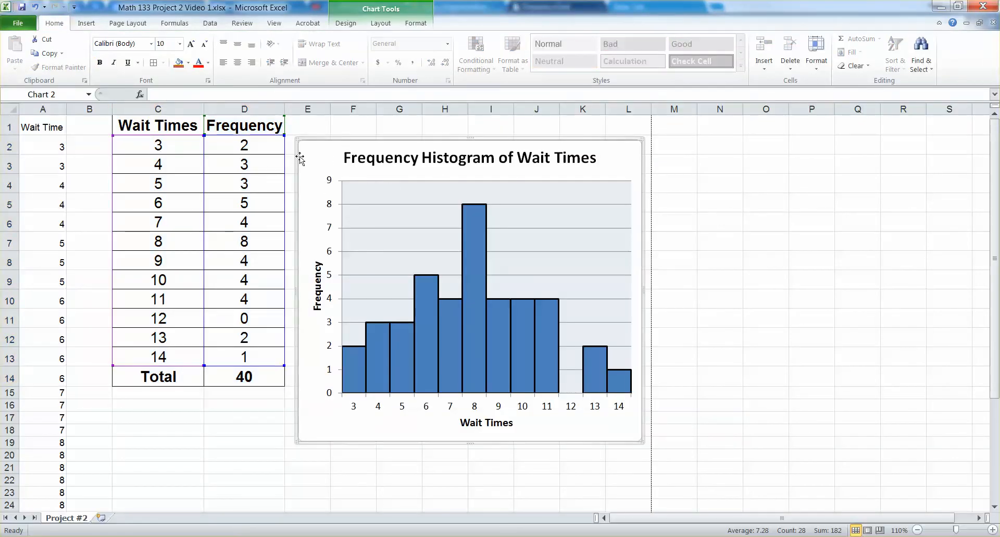
{"action": "left_click", "coordinate": [31, 24]}
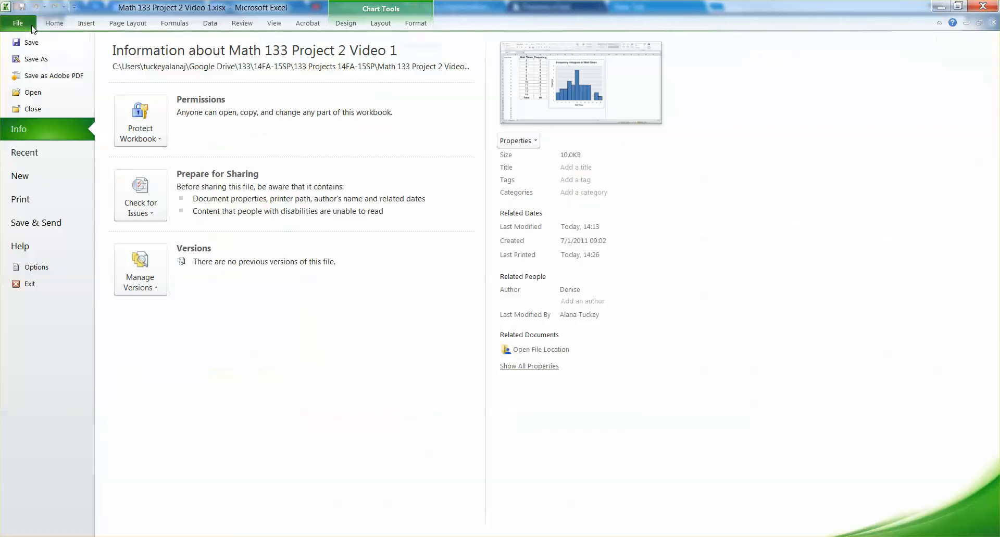
{"action": "left_click", "coordinate": [37, 201]}
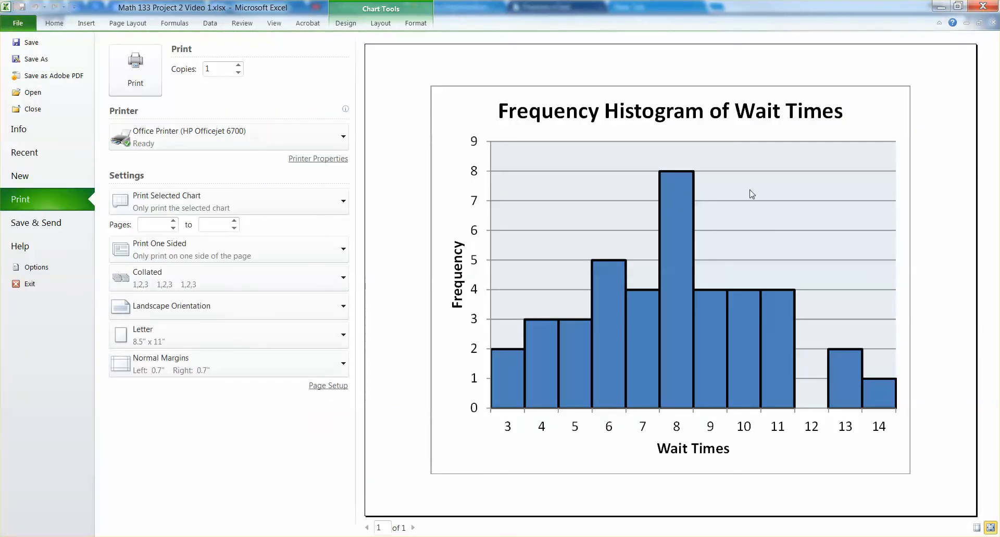
{"action": "left_click", "coordinate": [302, 206]}
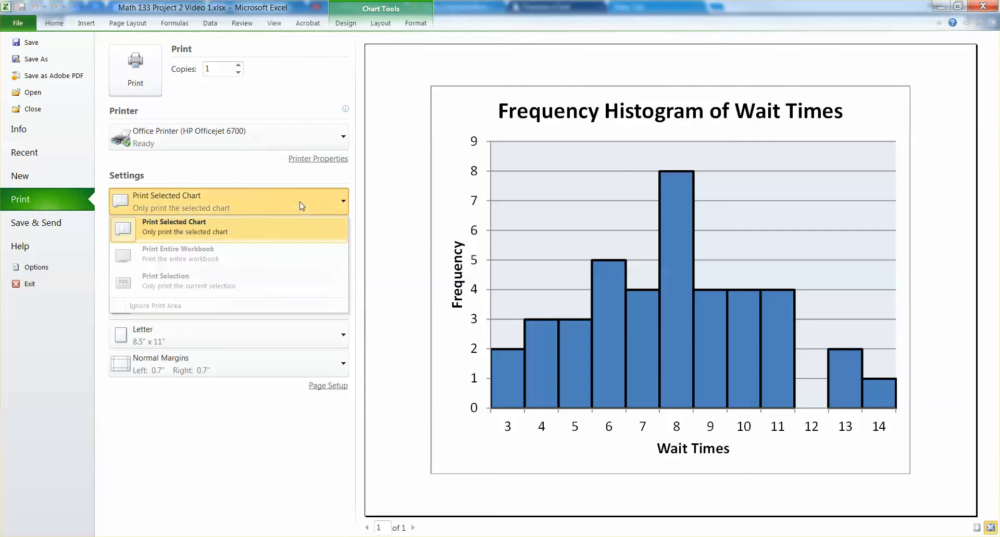
{"action": "left_click", "coordinate": [301, 206]}
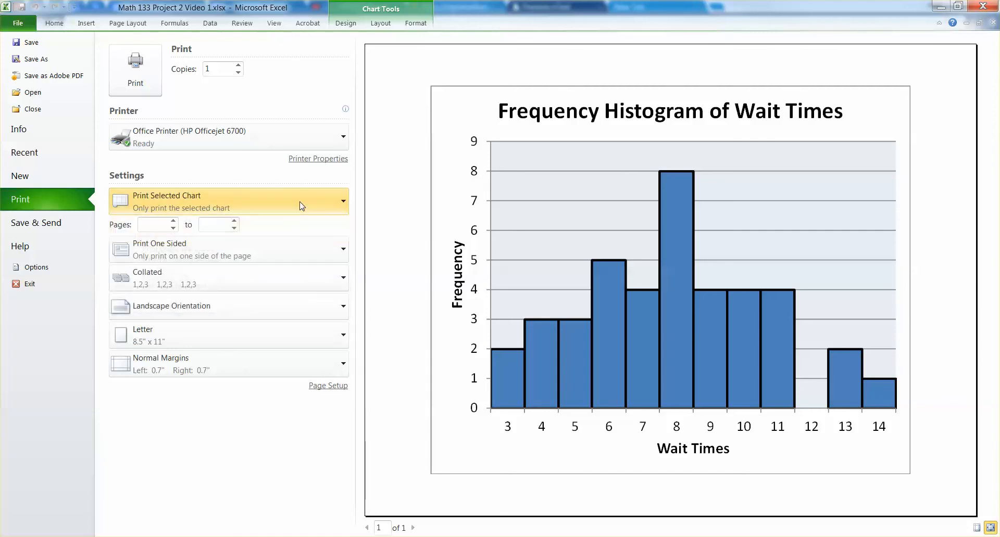
{"action": "left_click", "coordinate": [54, 23]}
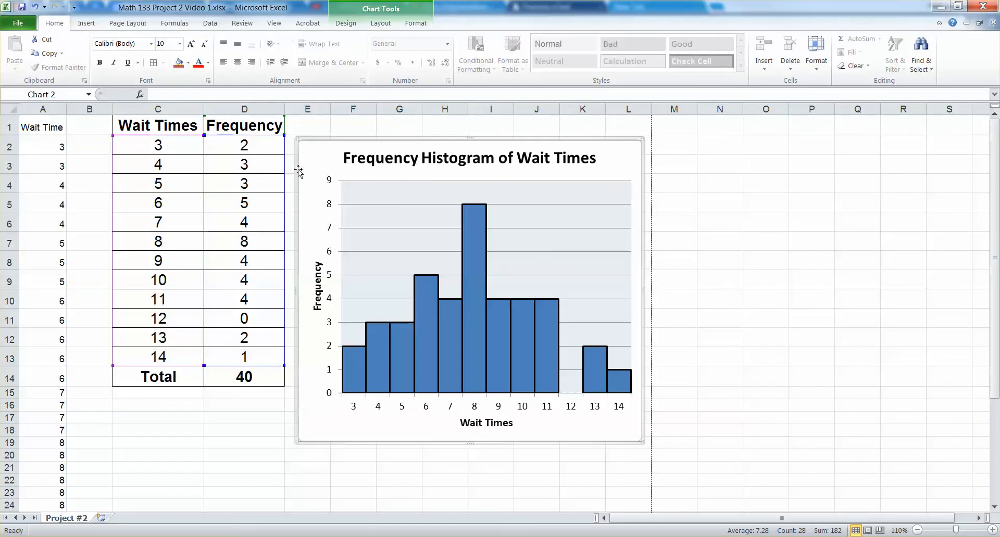
Deselect the chart, preview the whole sheet as it will print, and return to the worksheet.
{"action": "left_click", "coordinate": [234, 426]}
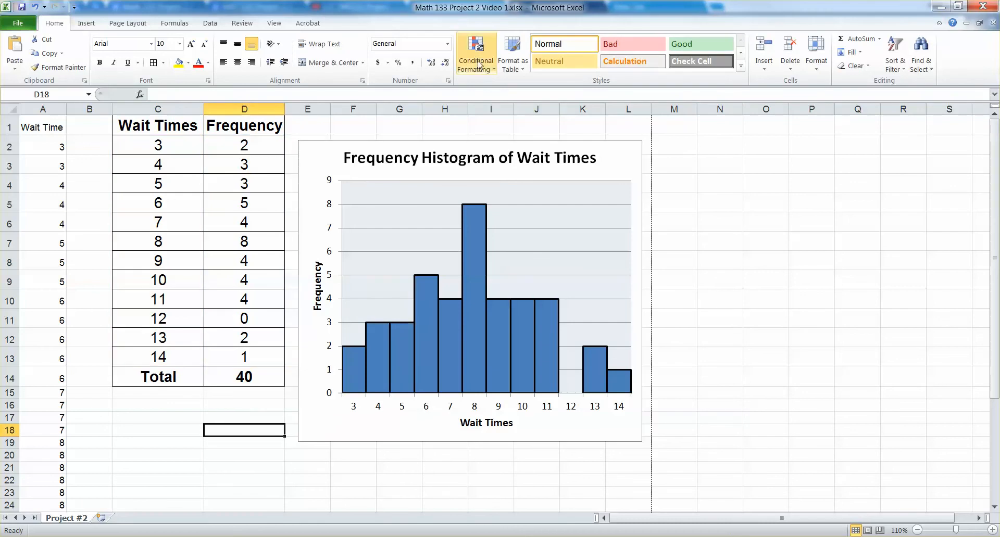
{"action": "left_click", "coordinate": [185, 415]}
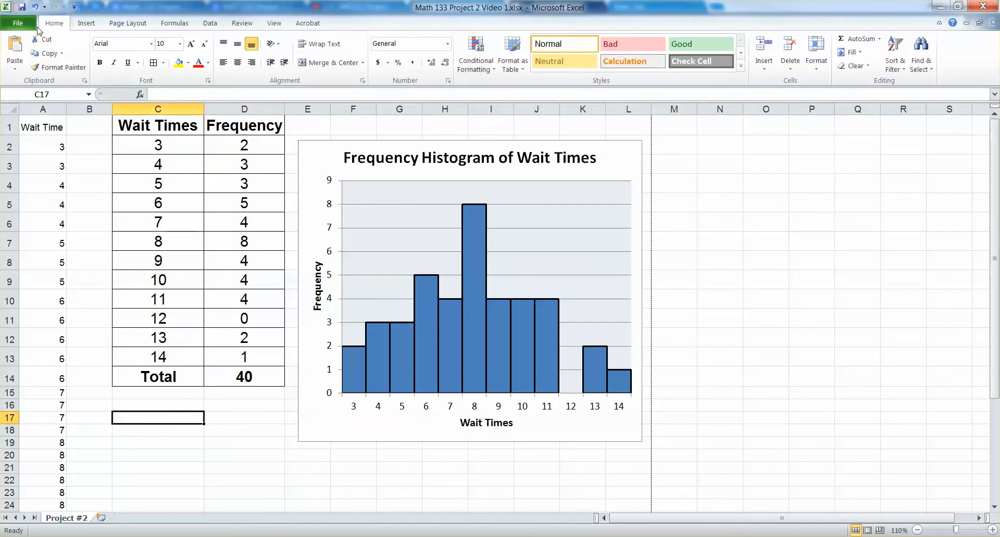
{"action": "left_click", "coordinate": [17, 23]}
{"action": "left_click", "coordinate": [53, 202]}
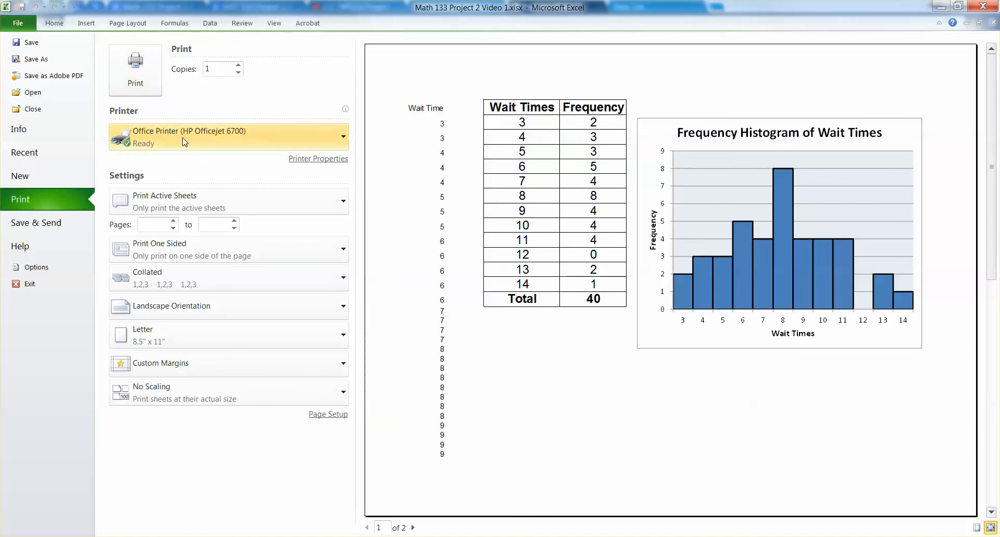
{"action": "left_click", "coordinate": [54, 23]}
Enter the label "Name :" in cell C18 below the frequency table.
{"action": "left_click", "coordinate": [166, 428]}
{"action": "type", "text": "A+"}
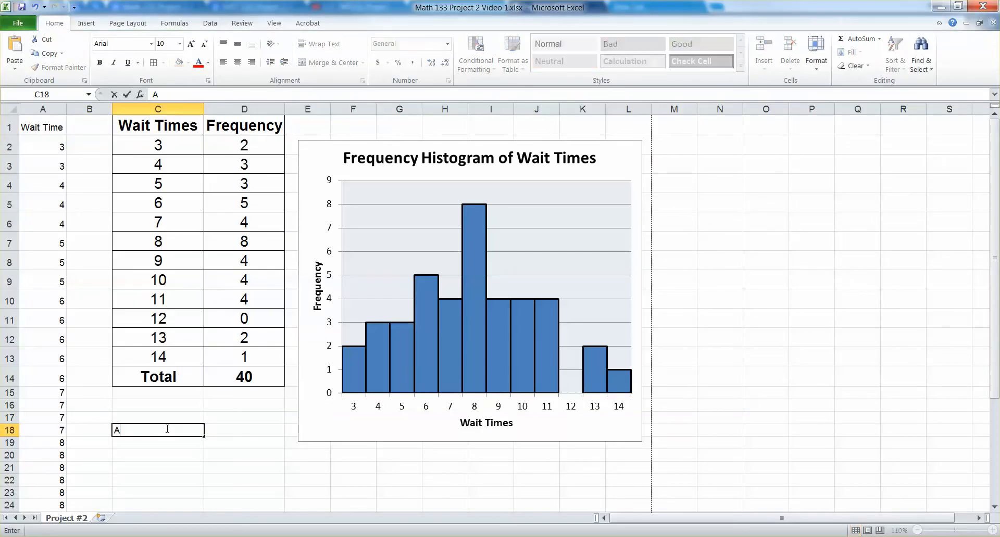
{"action": "key", "text": "BackSpace"}
{"action": "key", "text": "BackSpace"}
{"action": "type", "text": "Name :"}
{"action": "key", "text": "Return"}
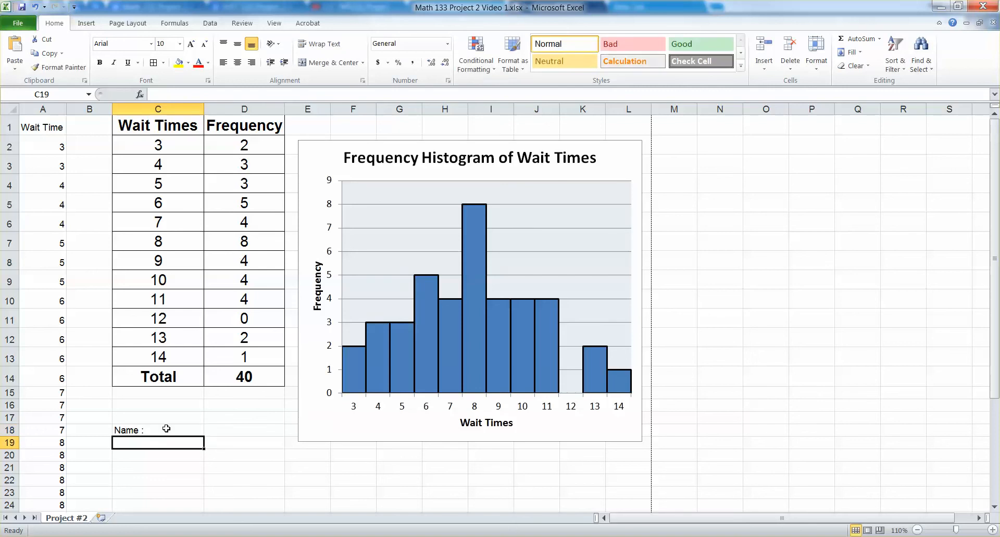
Enter the student's full name in cell C19, directly under the name label.
{"action": "type", "text": "Jan"}
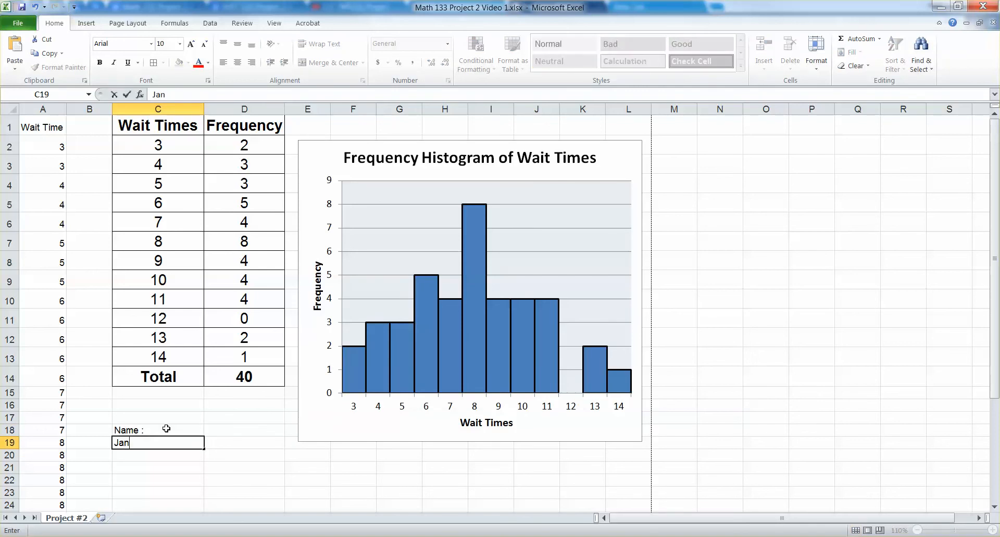
{"action": "type", "text": "e Doe"}
{"action": "key", "text": "Return"}
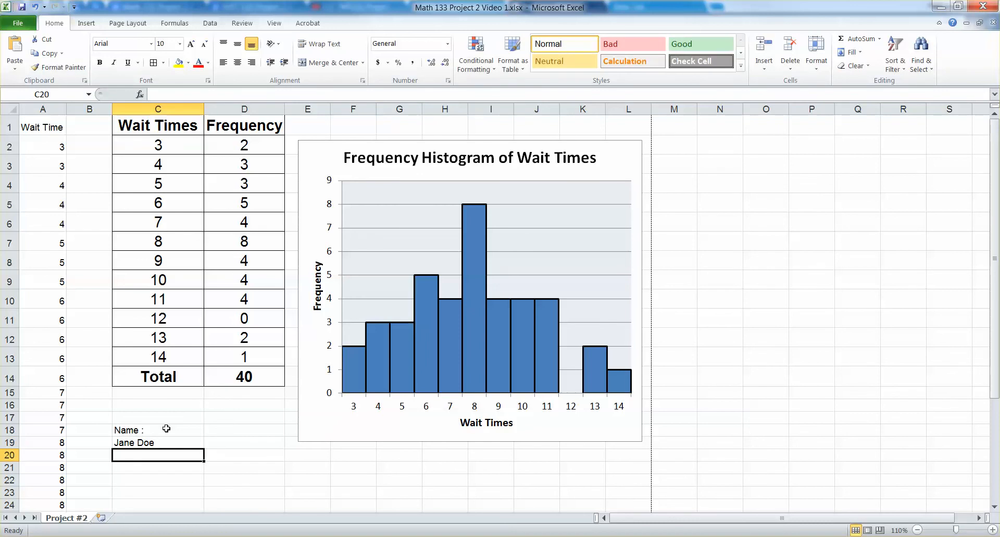
{"action": "left_click", "coordinate": [162, 444]}
{"action": "left_click", "coordinate": [161, 430]}
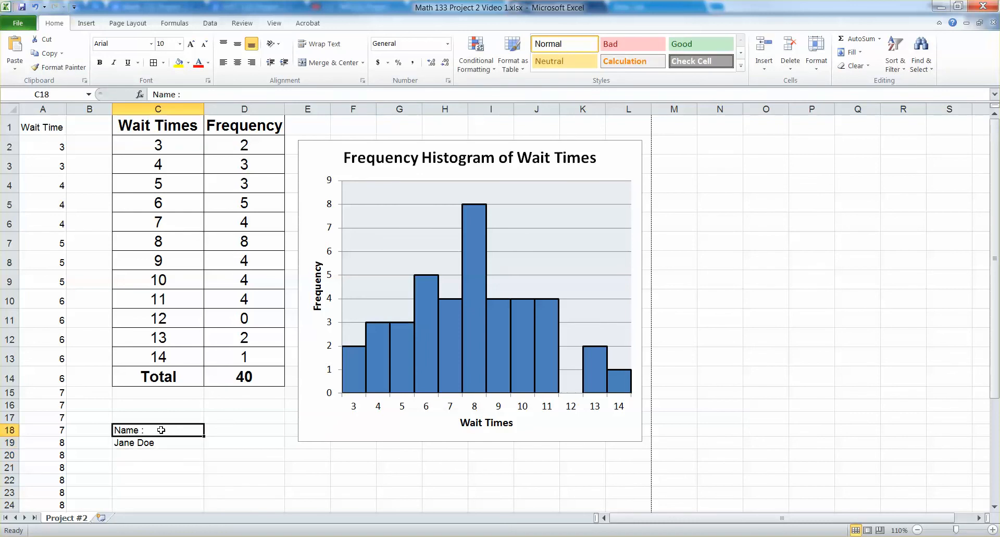
{"action": "left_click_drag", "start_coordinate": [181, 461], "coordinate": [197, 433]}
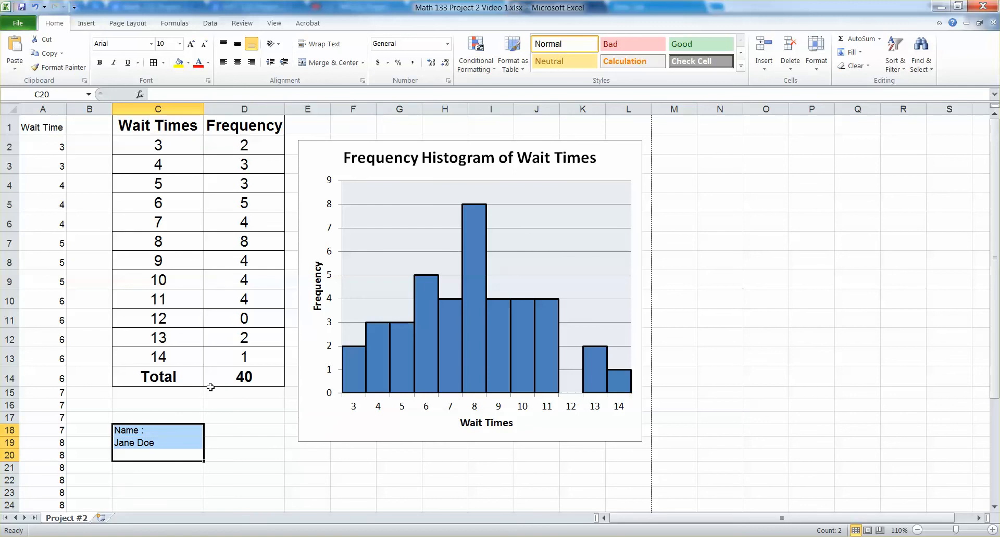
{"action": "left_click", "coordinate": [210, 405]}
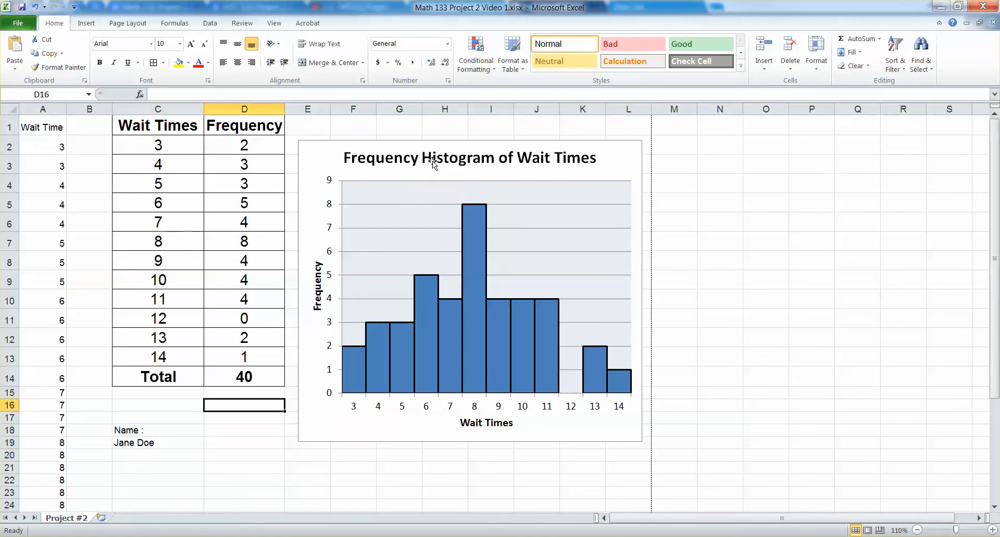
{"action": "left_click", "coordinate": [462, 168]}
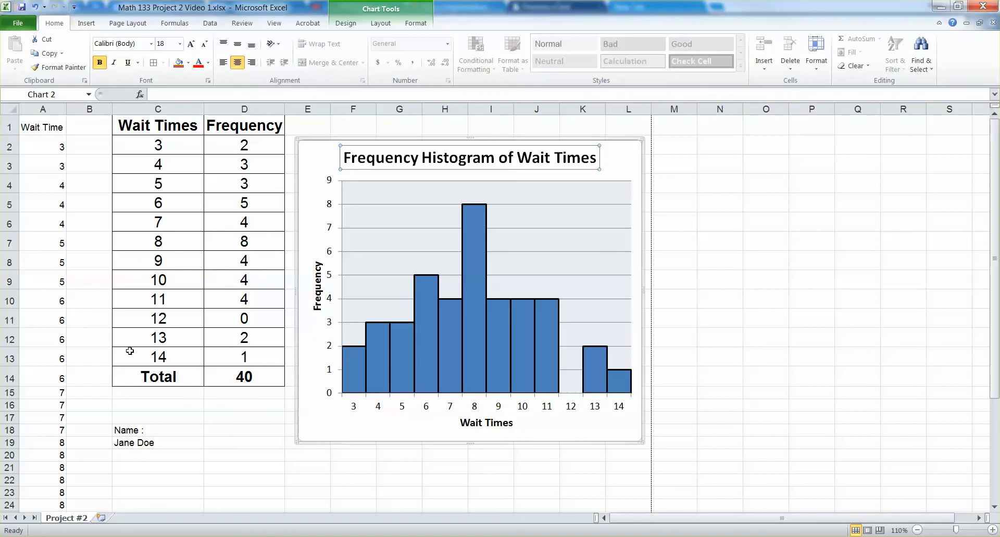
{"action": "left_click_drag", "start_coordinate": [182, 419], "coordinate": [161, 439]}
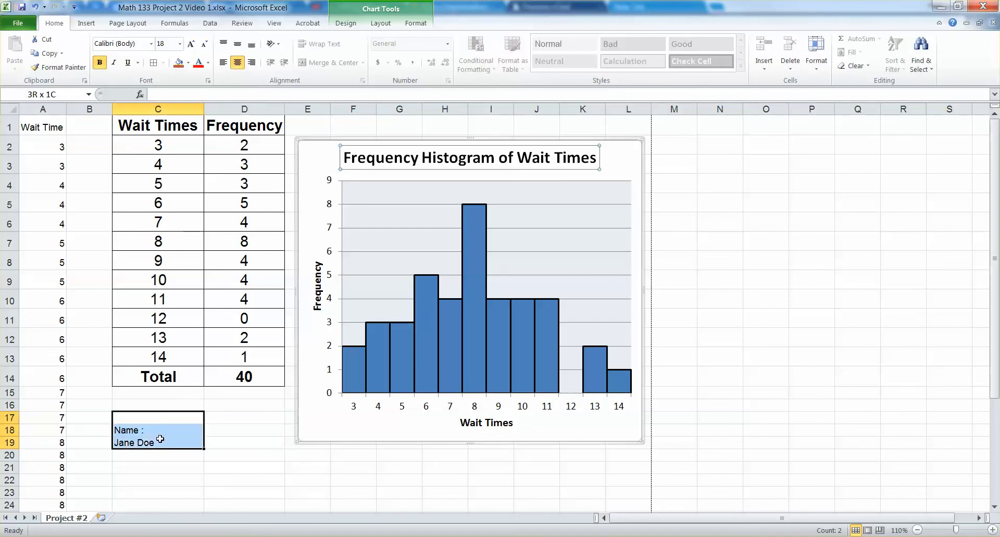
{"action": "left_click", "coordinate": [162, 406]}
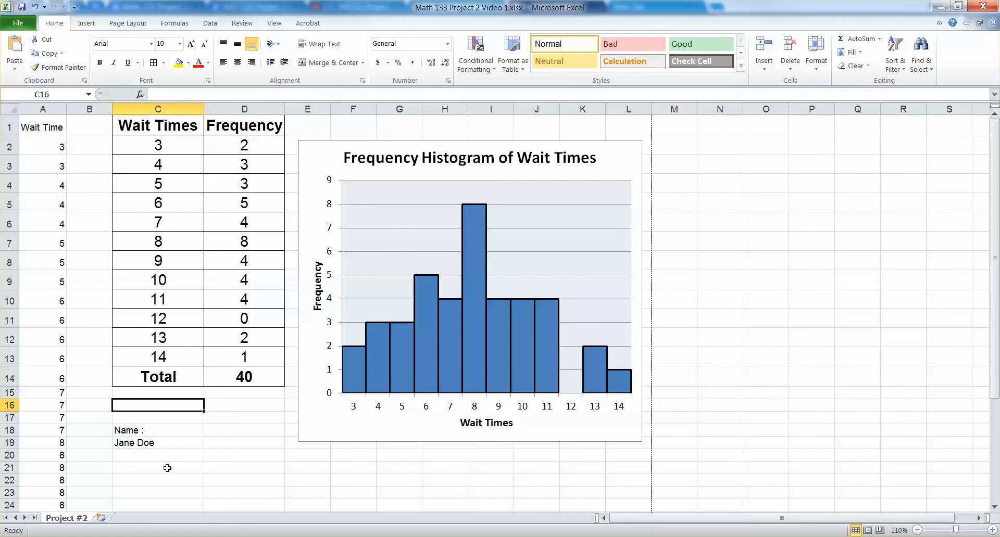
{"action": "mouse_move", "coordinate": [83, 536]}
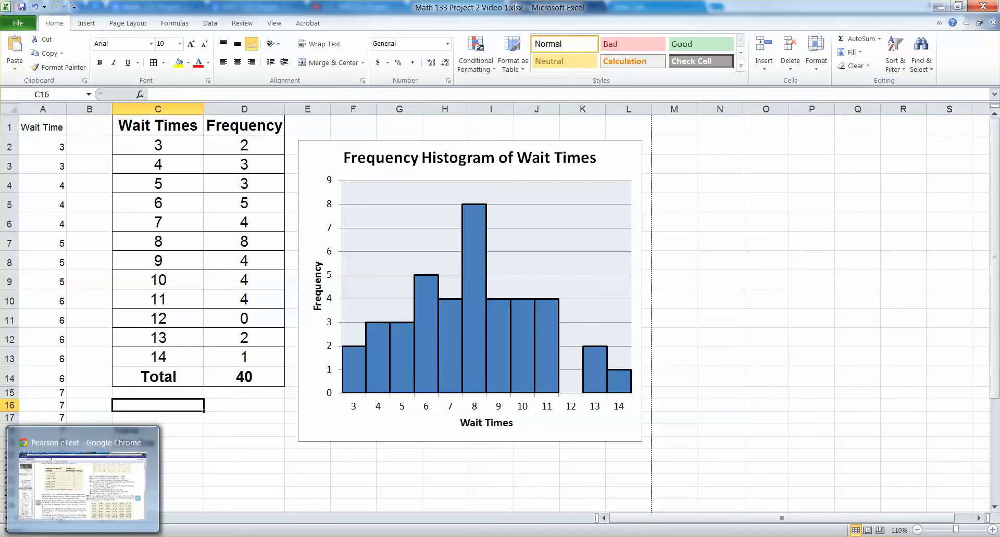
{"action": "left_click", "coordinate": [239, 464]}
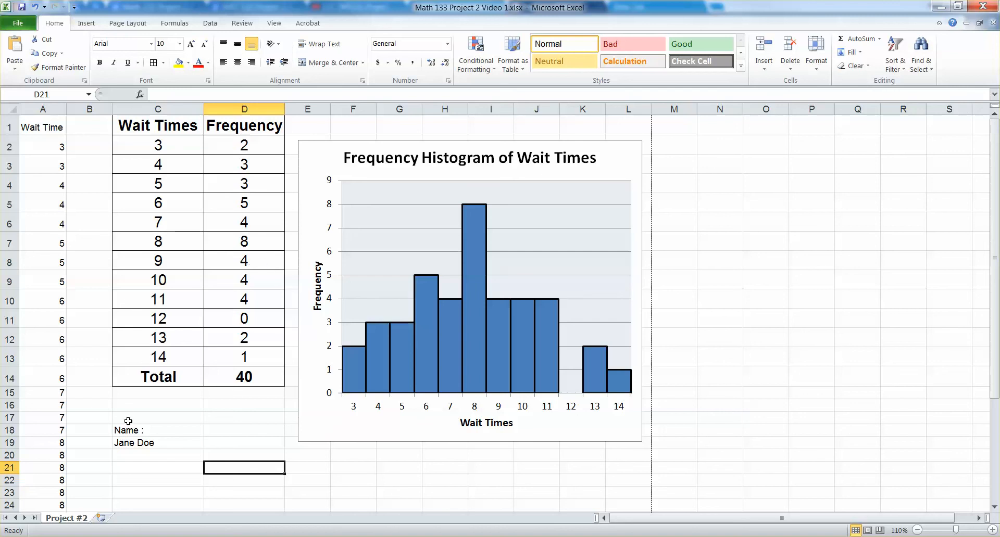
{"action": "left_click", "coordinate": [185, 409]}
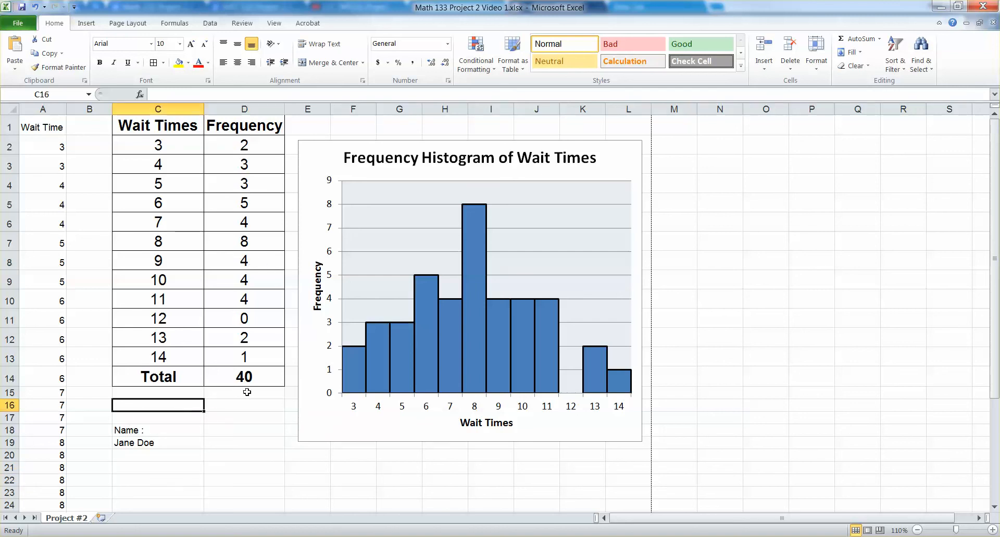
{"action": "left_click_drag", "start_coordinate": [220, 411], "coordinate": [191, 402]}
{"action": "left_click", "coordinate": [191, 403]}
{"action": "left_click", "coordinate": [230, 406]}
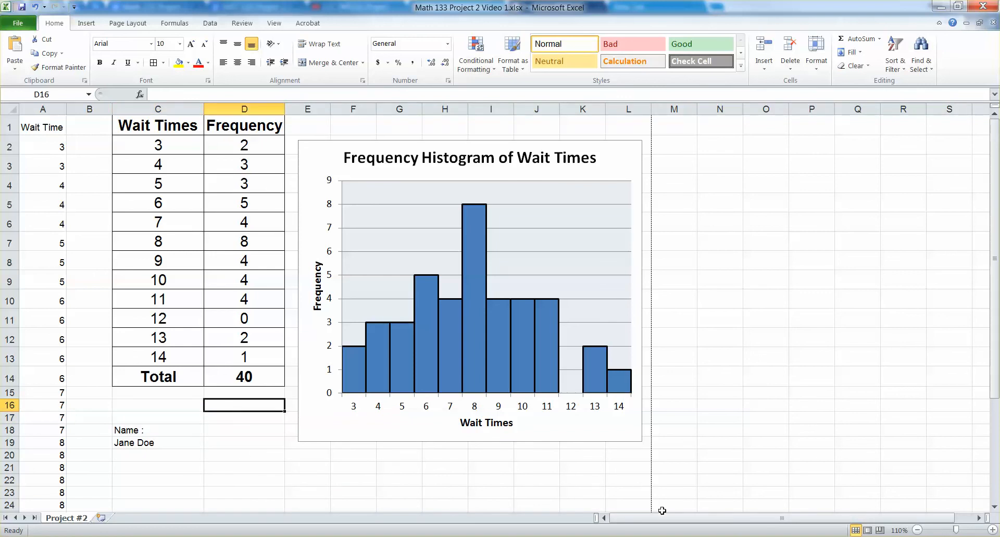